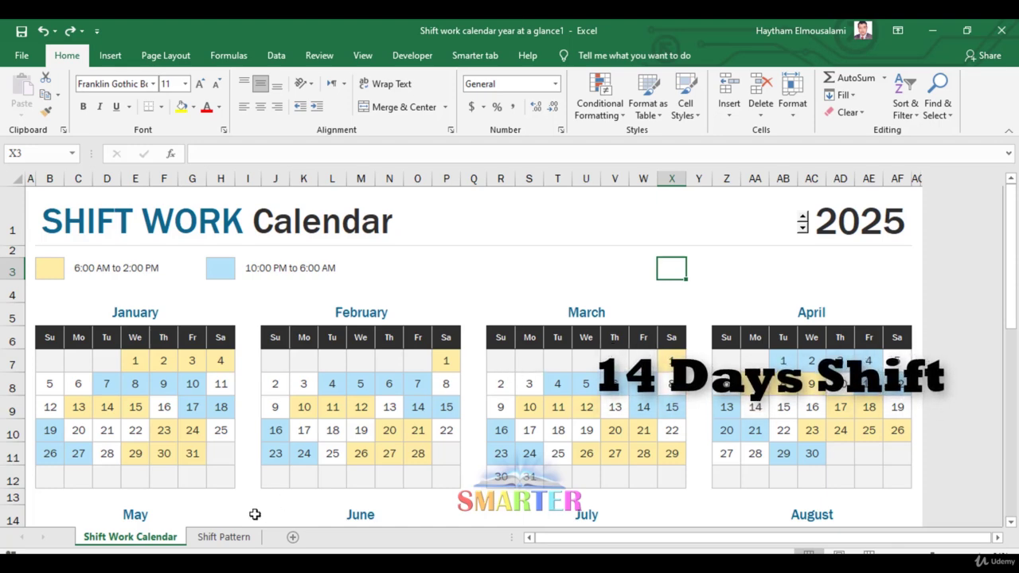
# Switch to the Shift Pattern sheet showing the shift codes, January 1, 2025 start date and pattern string
pyautogui.click(236, 544)
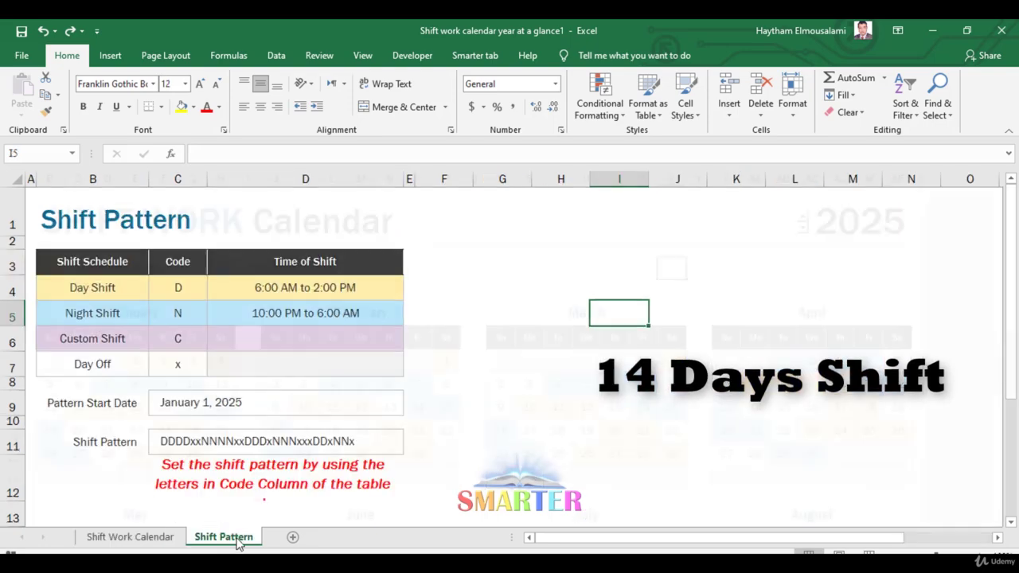
# Rename the Day Shift label to Work Shift
pyautogui.click(78, 288)
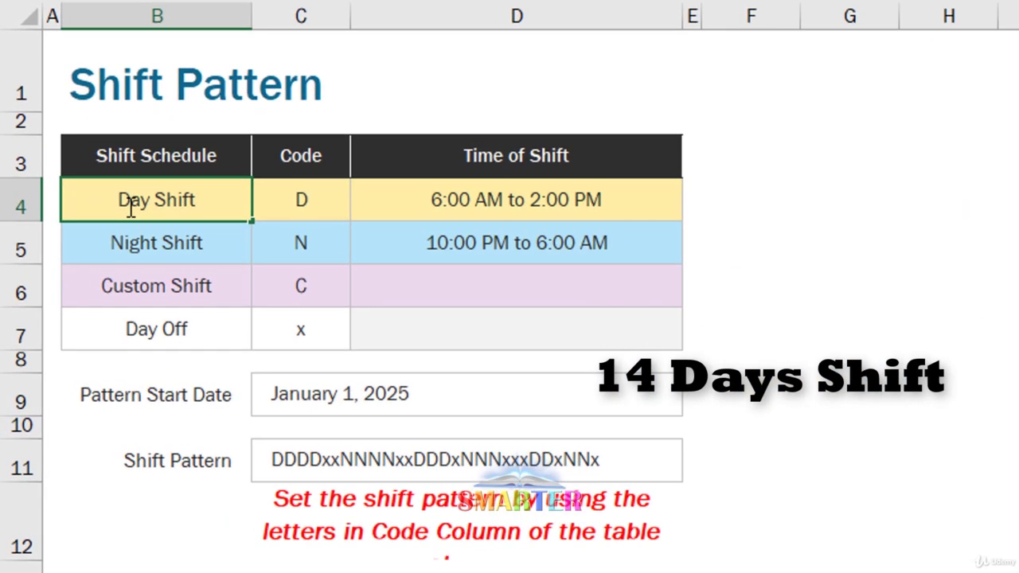
pyautogui.doubleClick(130, 201)
pyautogui.moveTo(118, 200); pyautogui.dragTo(329, 221)
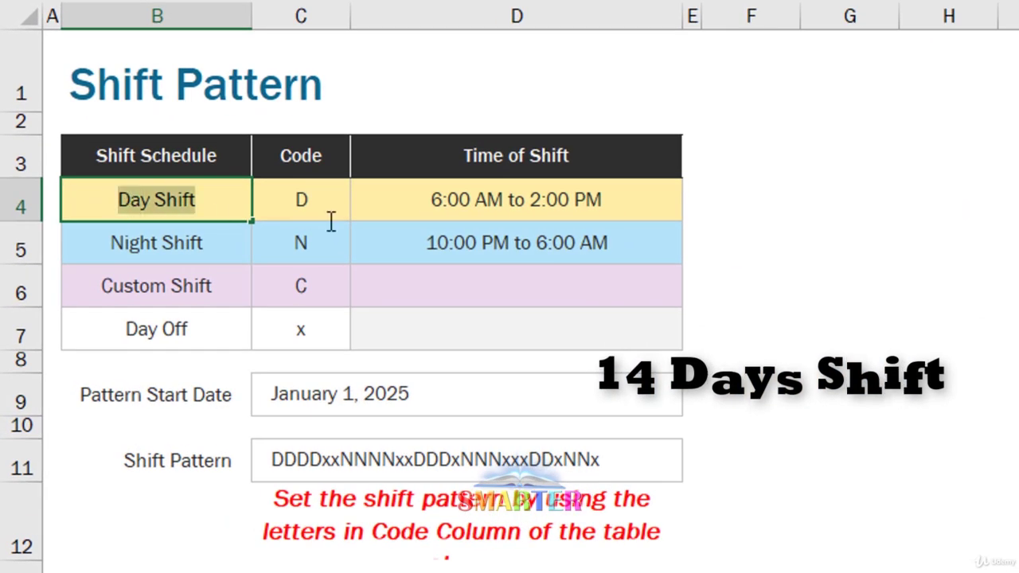
pyautogui.click(120, 199)
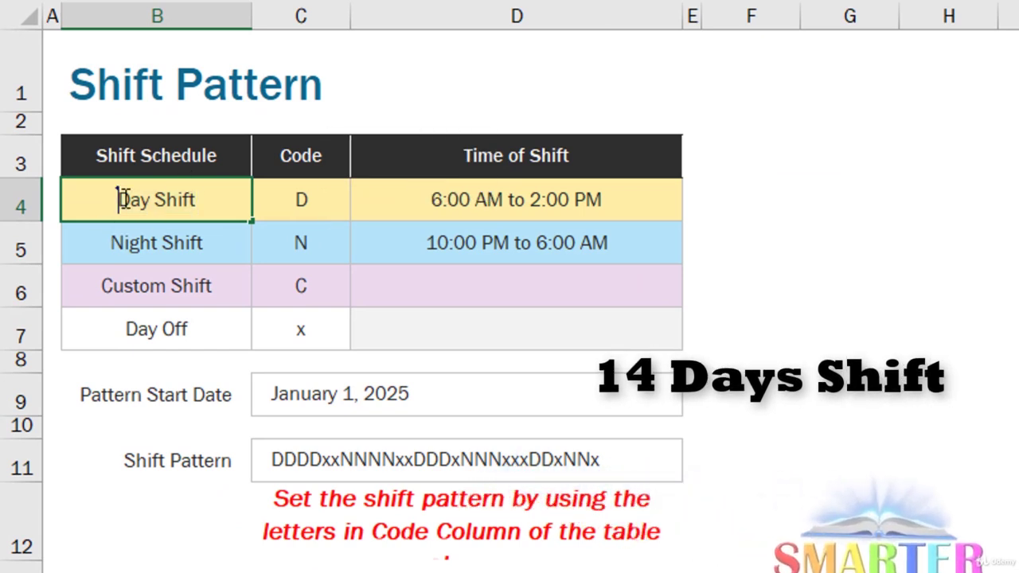
pyautogui.doubleClick(124, 199)
pyautogui.write('W')
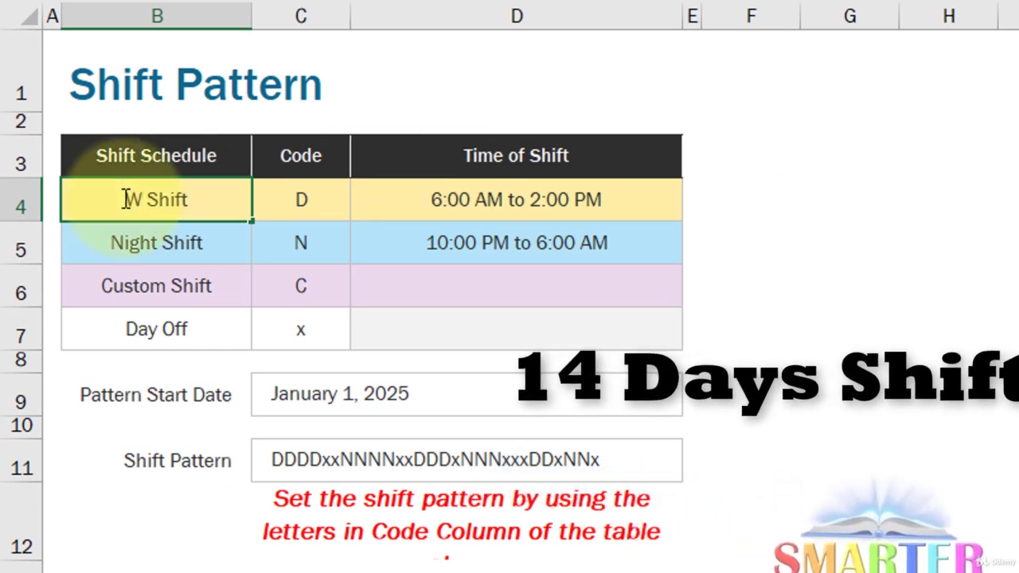
pyautogui.write('ork')
pyautogui.press('Return')
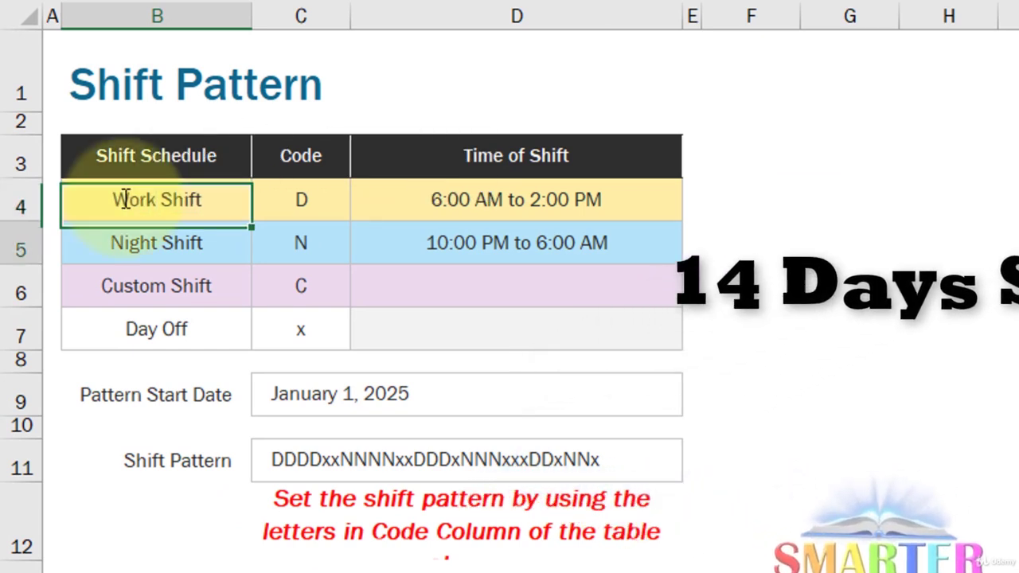
# Change the Work Shift code to W and its time to 'All the day'
pyautogui.press('Up')
pyautogui.press('Right')
pyautogui.press('BackSpace')
pyautogui.write('W')
pyautogui.click(523, 217)
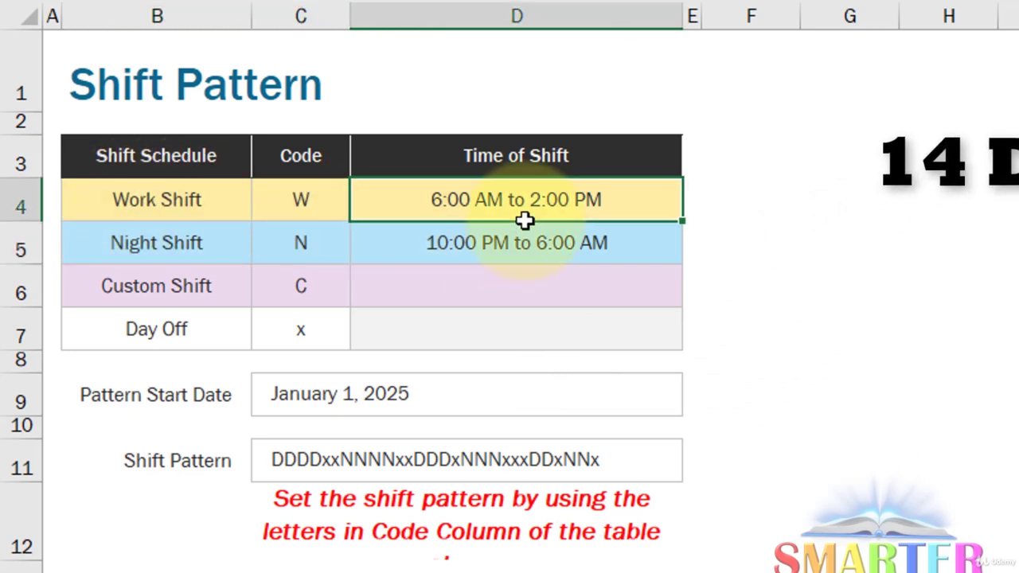
pyautogui.press('BackSpace')
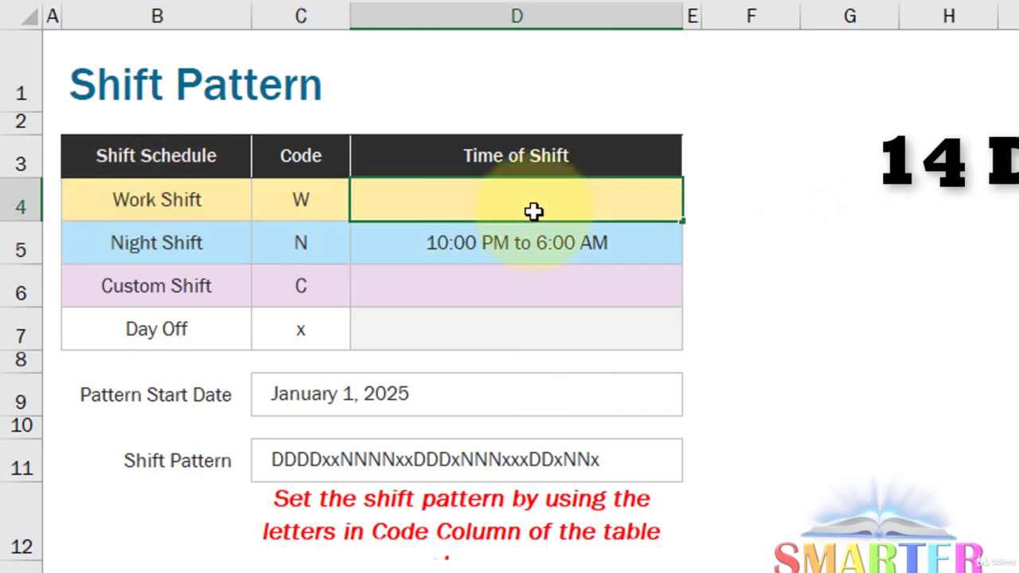
pyautogui.write('All the day')
pyautogui.press('Return')
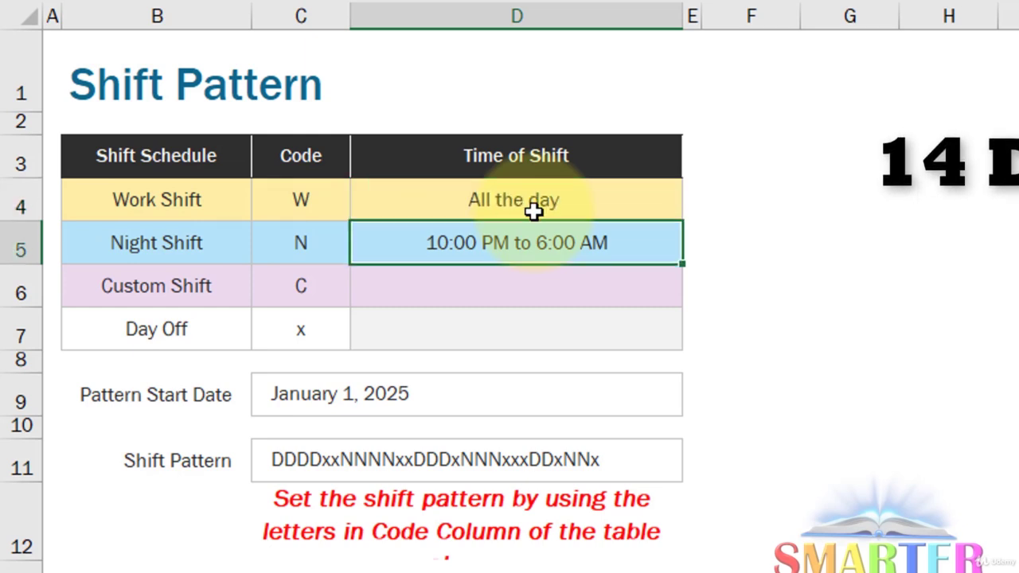
pyautogui.press('Left')
pyautogui.press('Left')
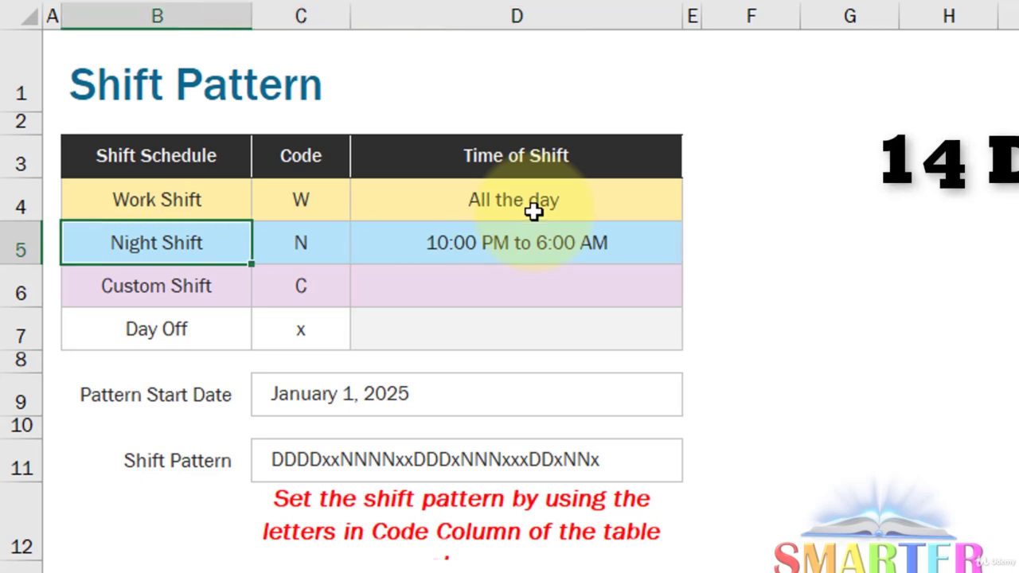
# Rename Night Shift to Free Shift with code F
pyautogui.doubleClick(137, 242)
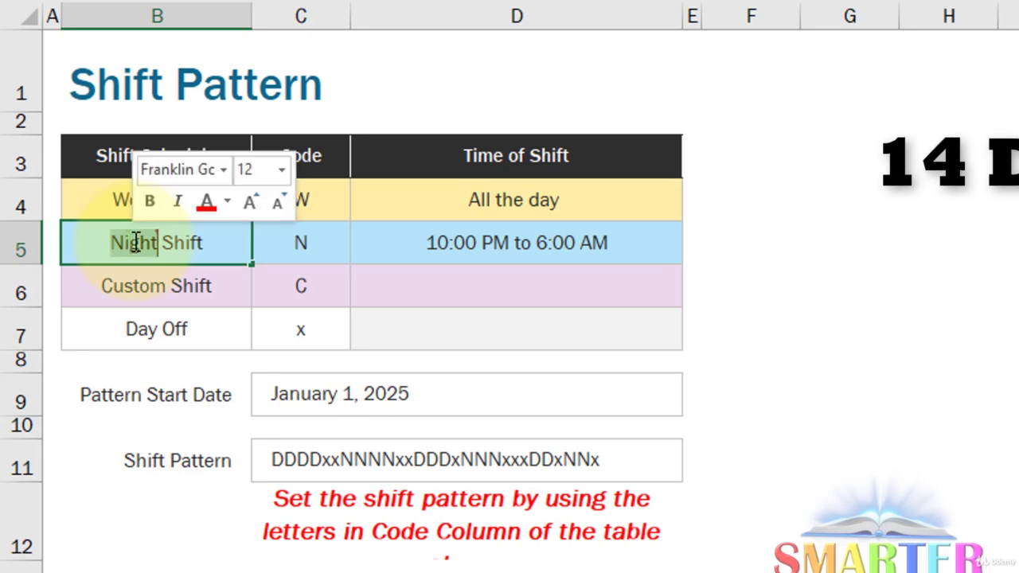
pyautogui.write('Free')
pyautogui.hotkey('ctrl', 'Return')
pyautogui.press('Right')
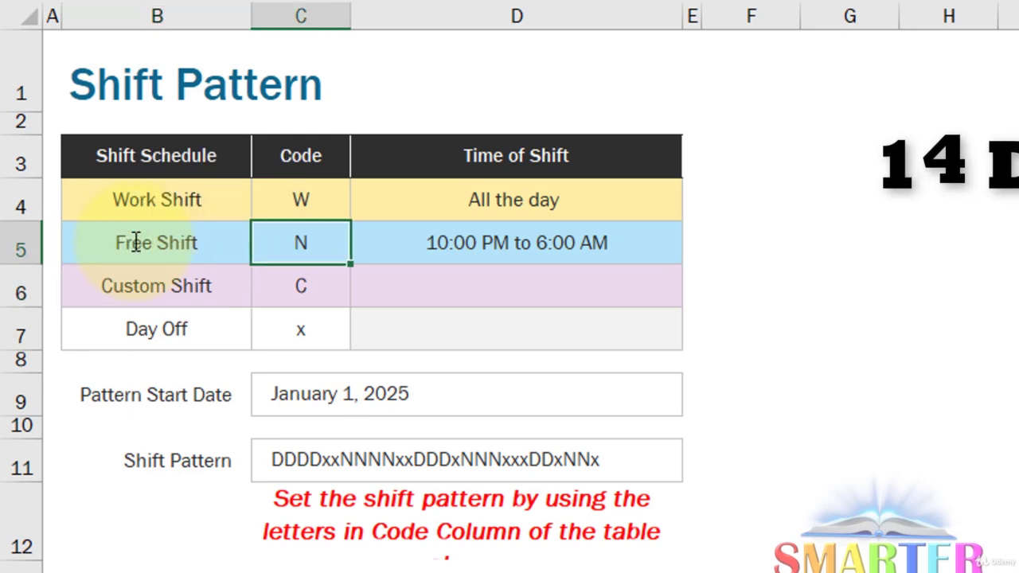
pyautogui.press('BackSpace')
pyautogui.write('F')
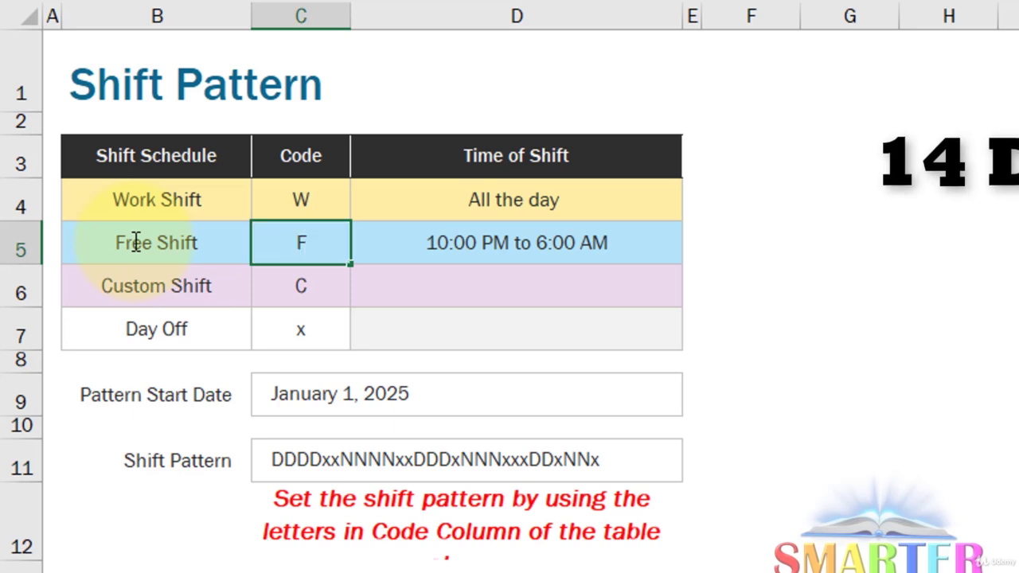
pyautogui.press('Right')
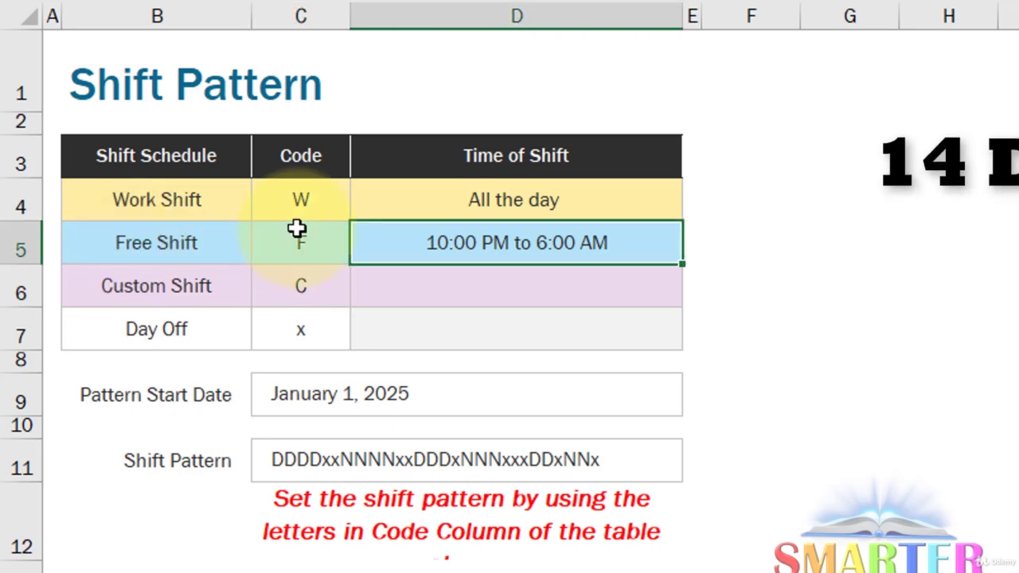
# Copy 'All the day' to the Free Shift time, apply the F cell's blue fill, and prefix 'Free'
pyautogui.click(517, 201)
pyautogui.moveTo(683, 221); pyautogui.dragTo(681, 250)
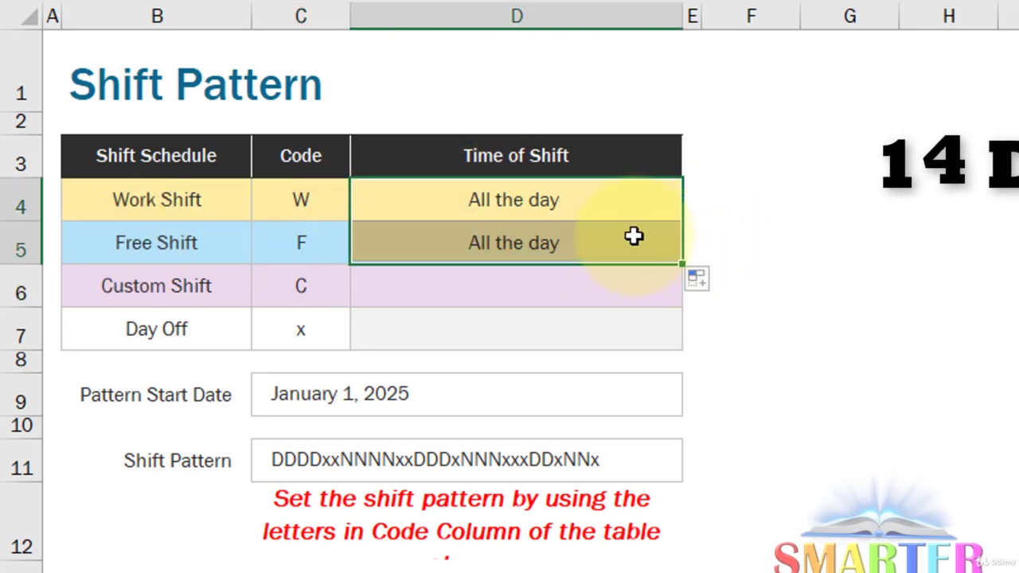
pyautogui.click(322, 252)
pyautogui.hotkey('alt', 'h')
pyautogui.press('f')
pyautogui.press('p')
pyautogui.click(518, 249)
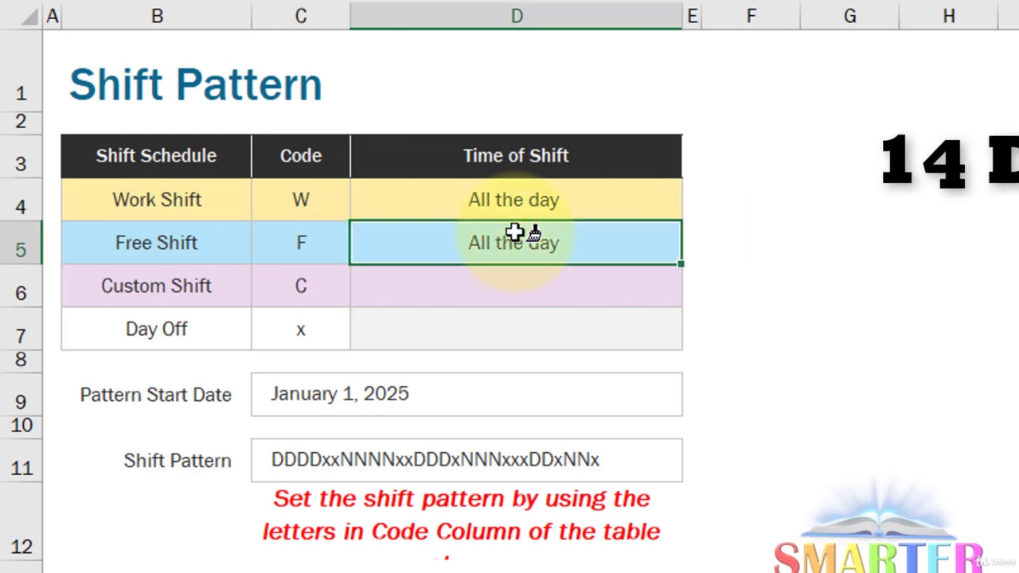
pyautogui.write('Free')
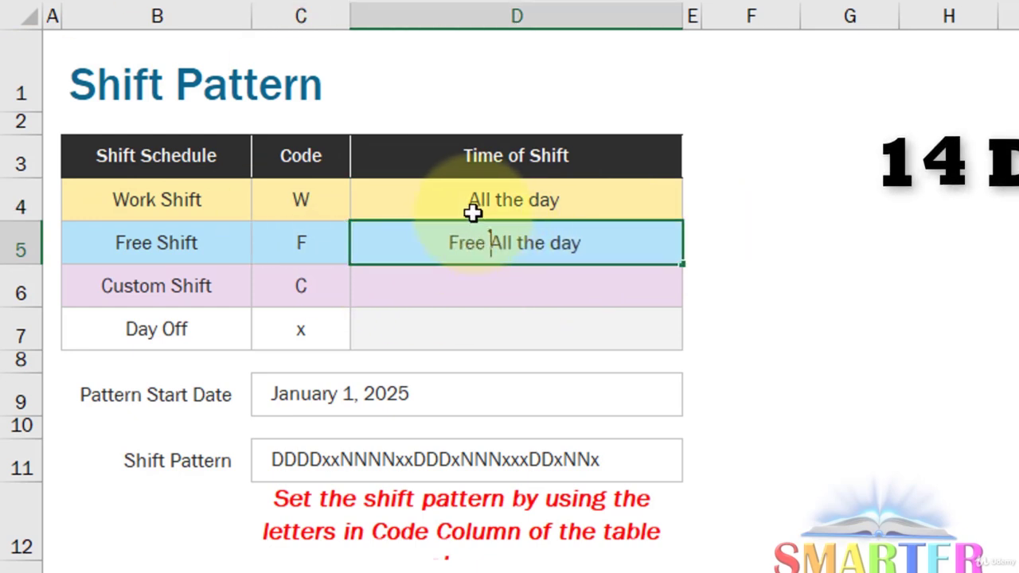
# Change the Work Shift time to 'Work All the day'
pyautogui.doubleClick(467, 199)
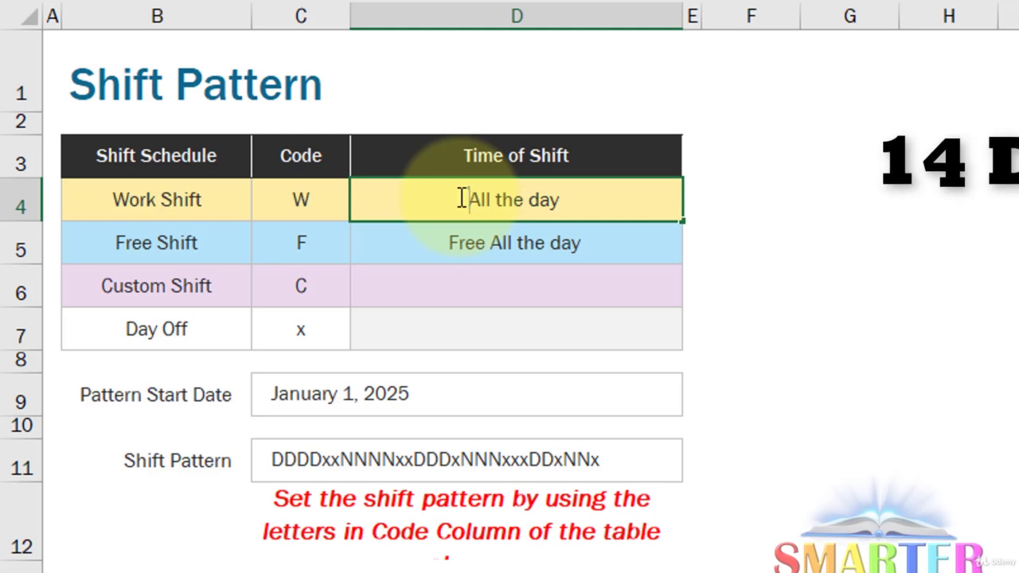
pyautogui.write('Wp')
pyautogui.press('BackSpace')
pyautogui.write('ork')
pyautogui.press('Return')
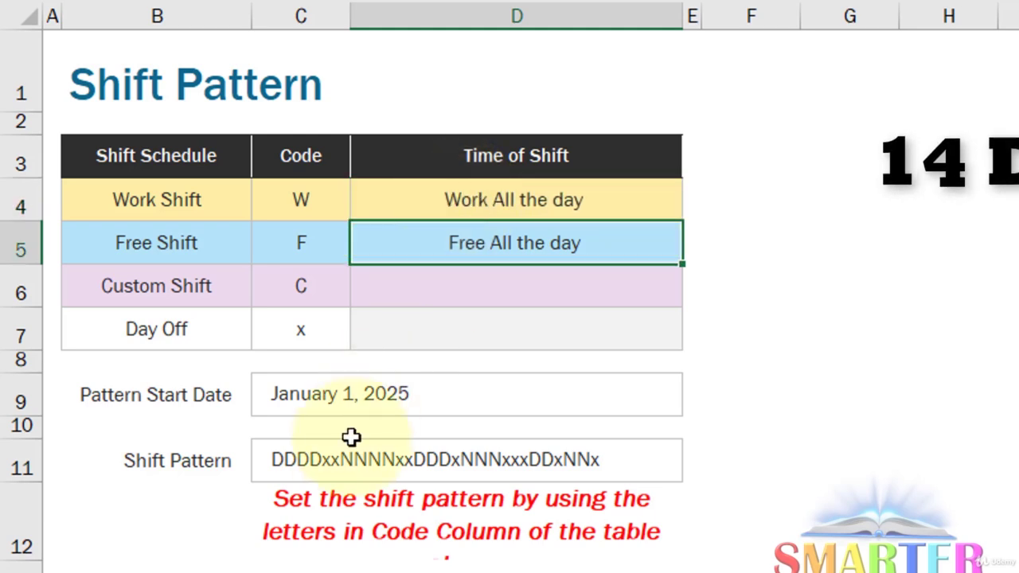
# Edit the Pattern Start Date formula, changing the month to 3 and selecting the day number
pyautogui.click(353, 404)
pyautogui.doubleClick(357, 398)
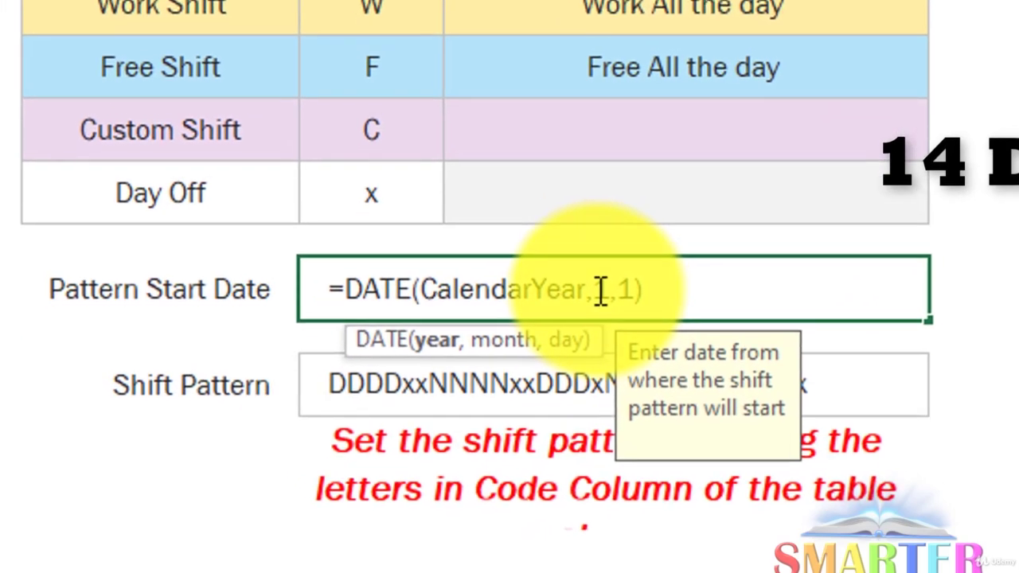
pyautogui.doubleClick(601, 289)
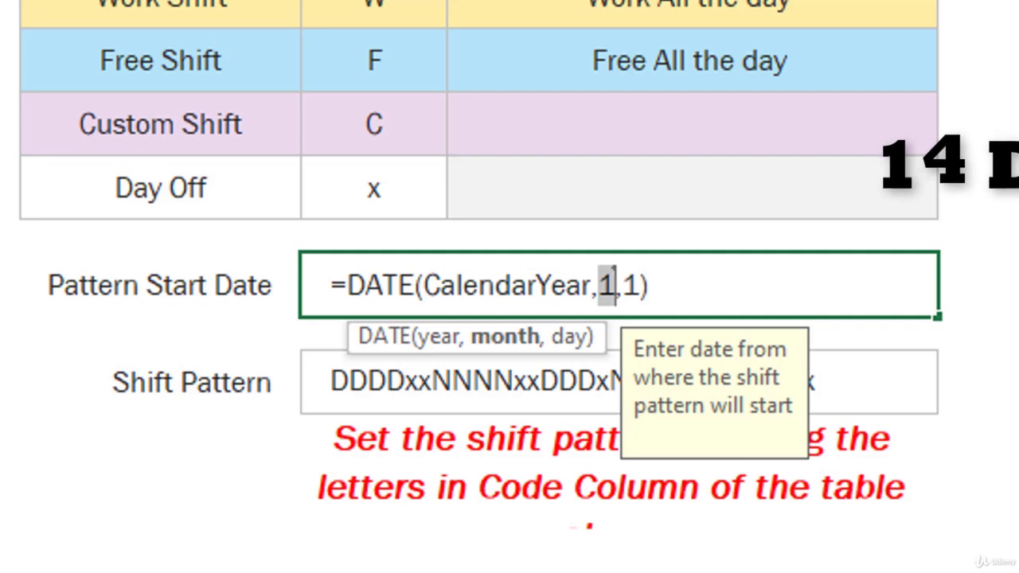
pyautogui.write('3')
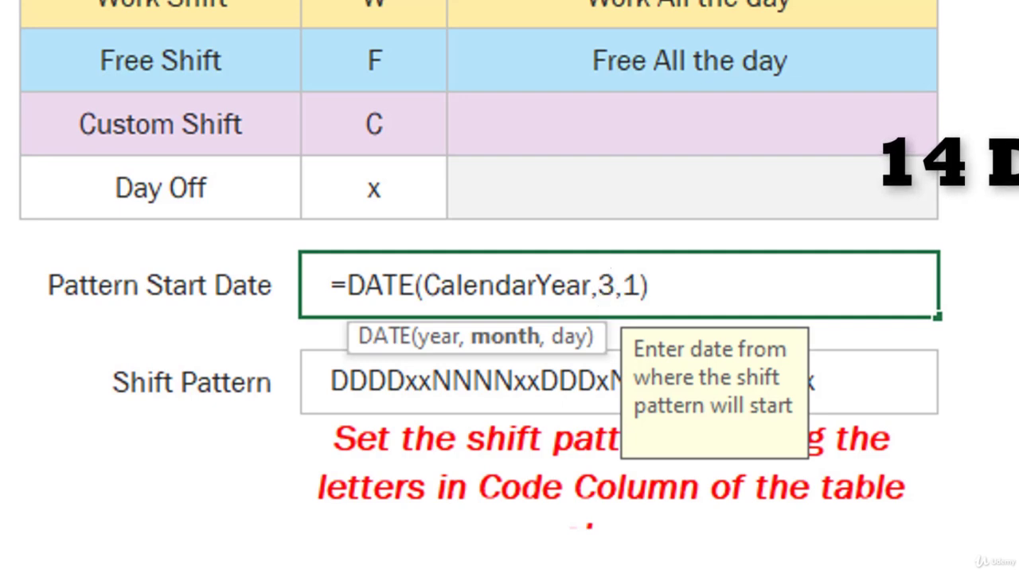
pyautogui.moveTo(630, 285); pyautogui.dragTo(641, 290)
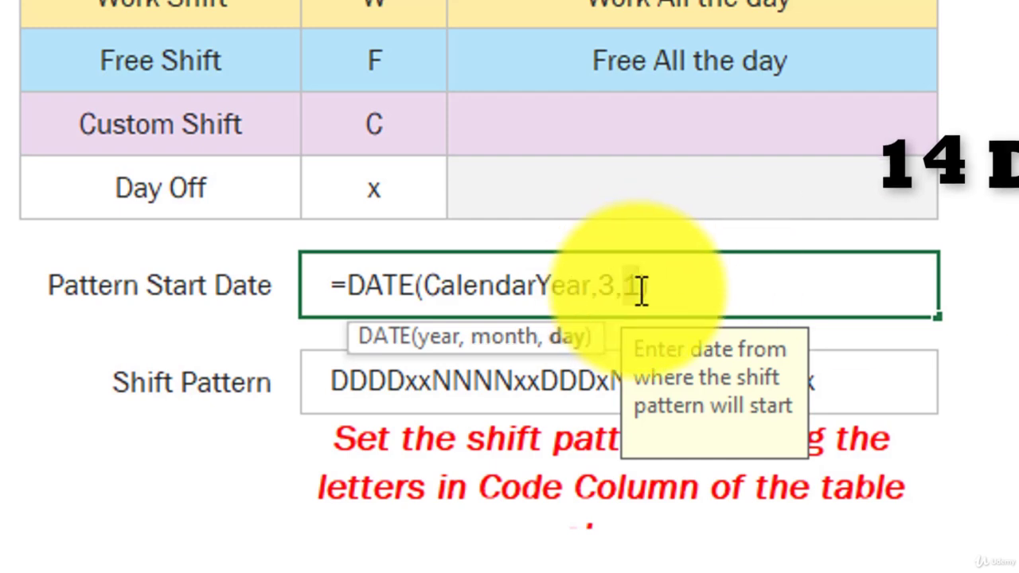
# Set the start date to March 7, 2025 and enter fourteen W work days in the Shift Pattern
pyautogui.write('7')
pyautogui.press('Return')
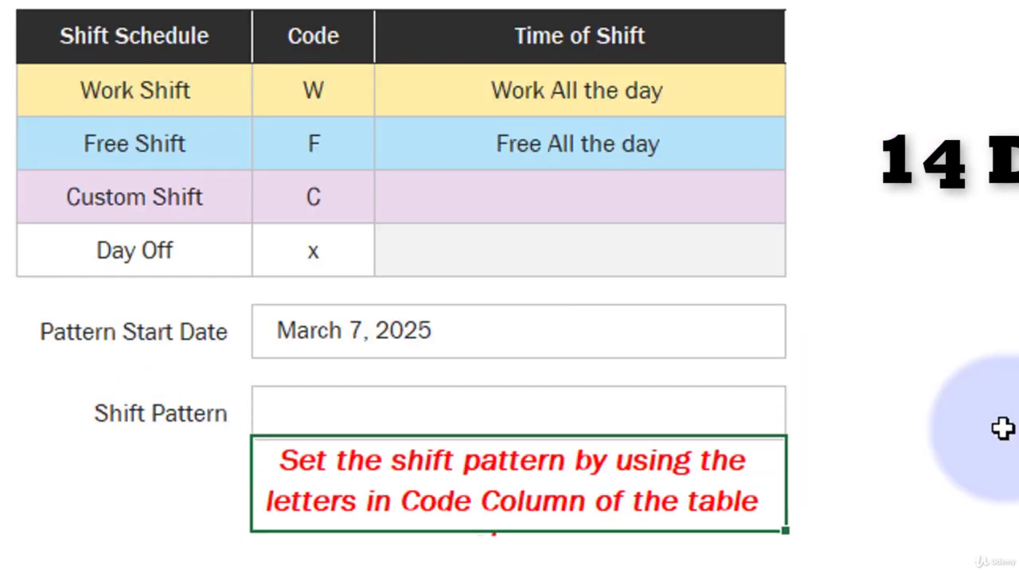
pyautogui.press('Up')
pyautogui.doubleClick(458, 404)
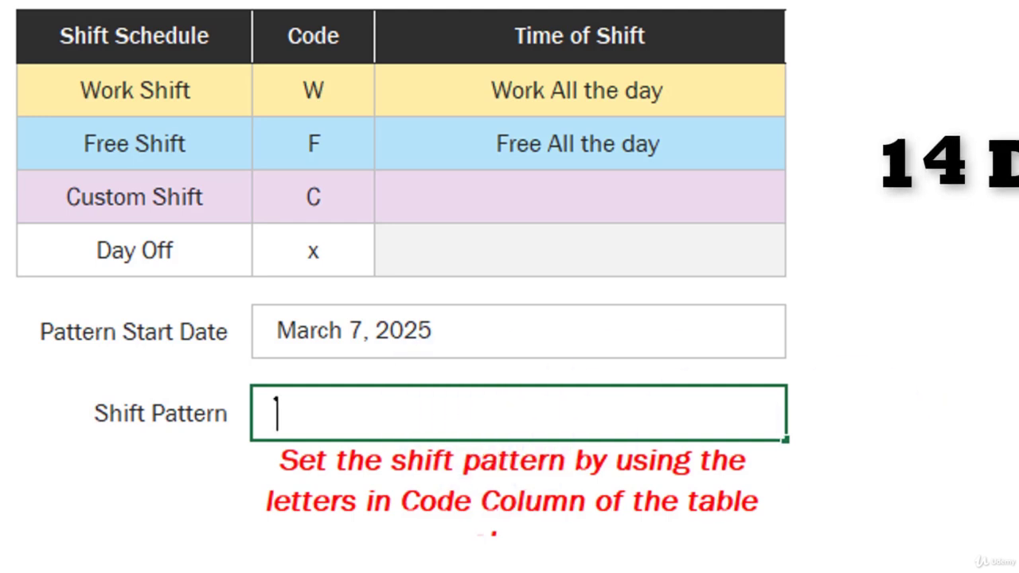
pyautogui.write('WWWW')
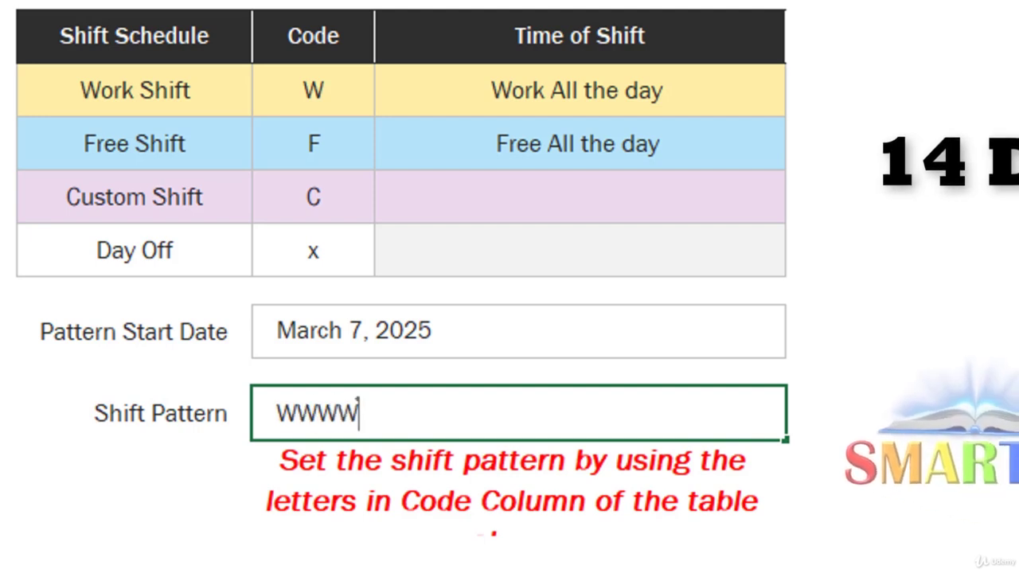
pyautogui.write('WWW')
pyautogui.click(584, 396)
pyautogui.doubleClick(398, 405)
pyautogui.rightClick(398, 406)
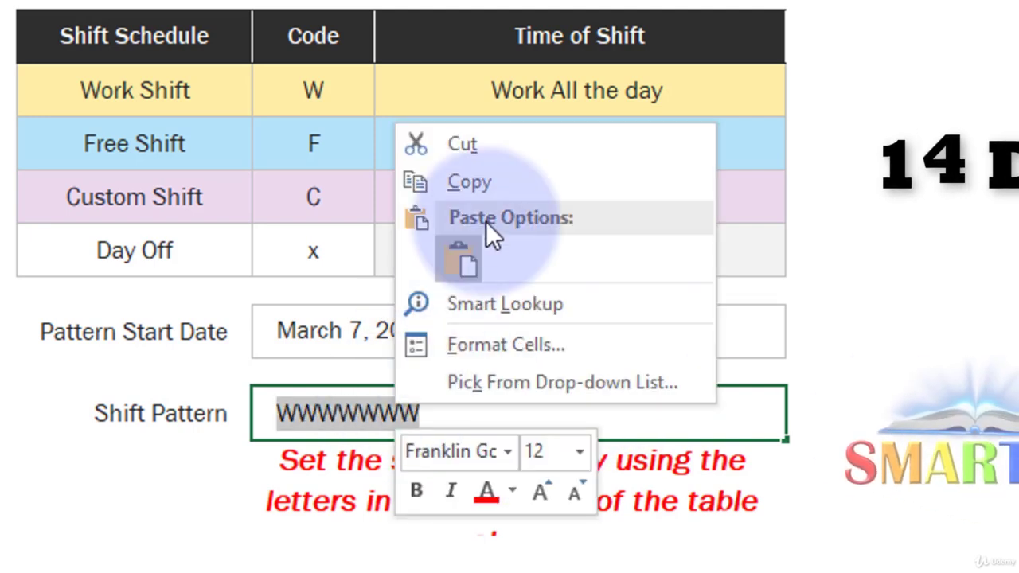
pyautogui.click(494, 187)
pyautogui.click(464, 405)
pyautogui.hotkey('ctrl', 'v')
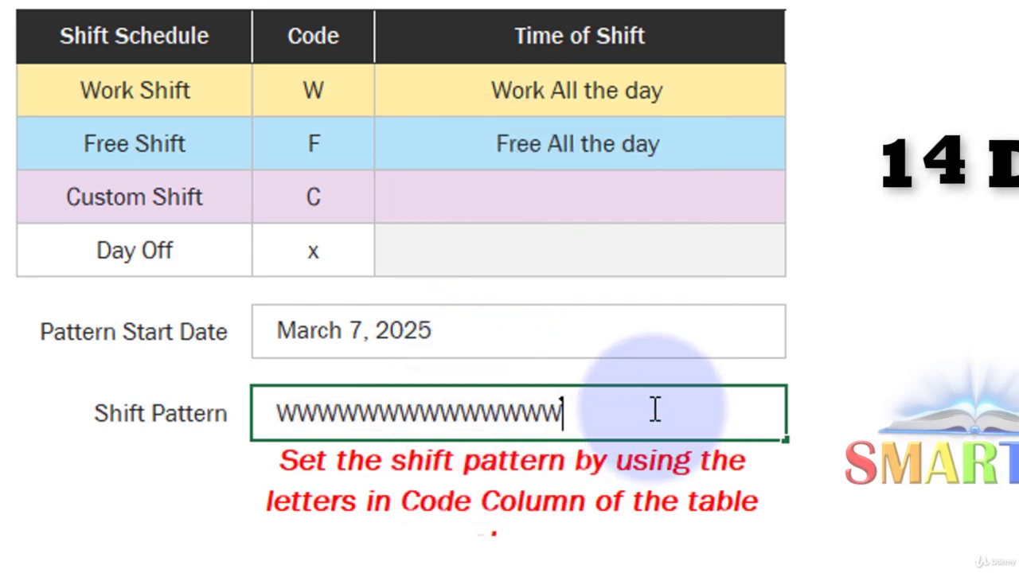
# Append fourteen F free days to the Shift Pattern and recheck the cell
pyautogui.write('FFFFFFF')
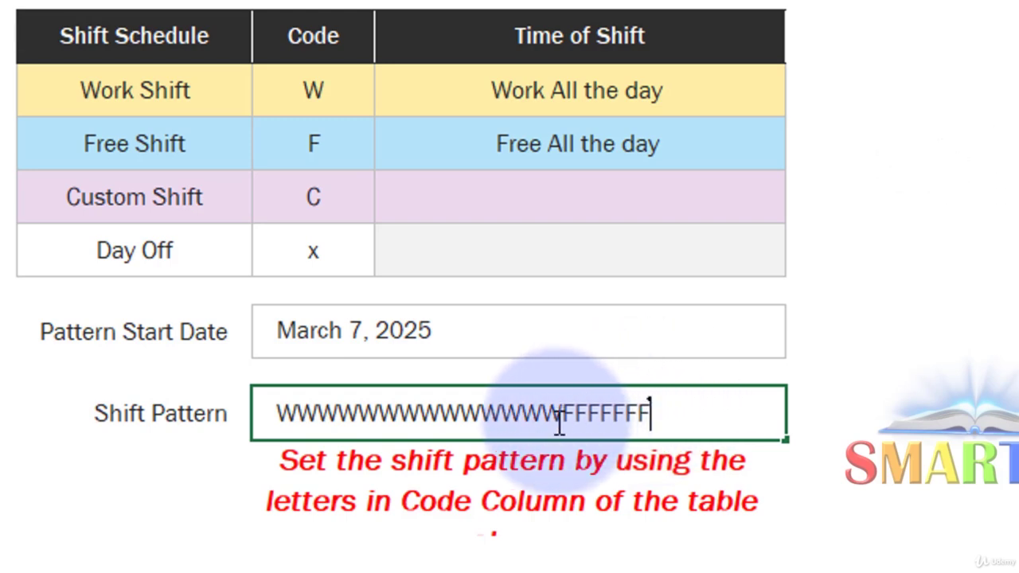
pyautogui.moveTo(564, 422); pyautogui.dragTo(677, 421)
pyautogui.rightClick(601, 411)
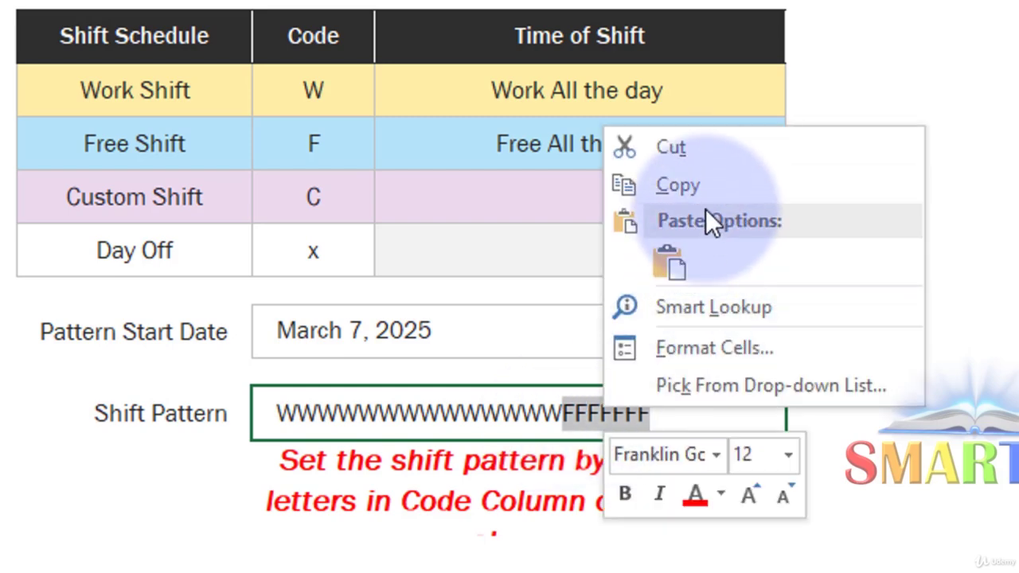
pyautogui.click(704, 185)
pyautogui.click(708, 395)
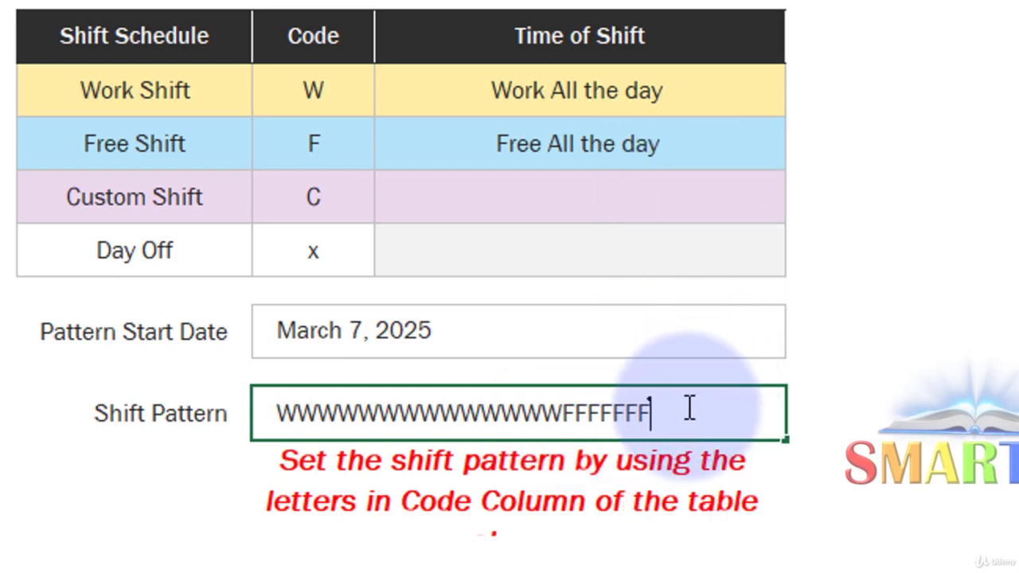
pyautogui.hotkey('ctrl', 'v')
pyautogui.click(980, 426)
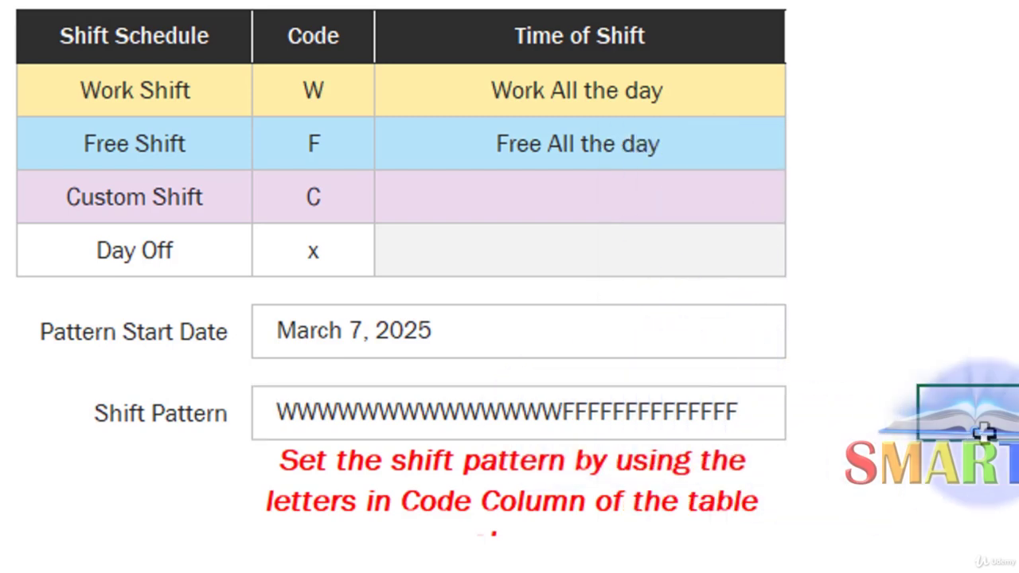
pyautogui.click(615, 414)
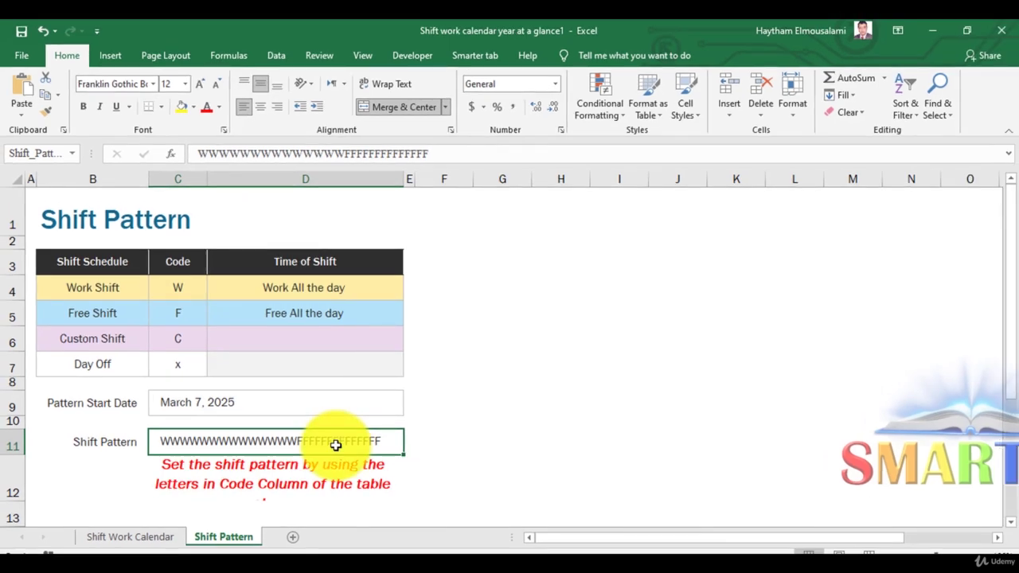
# On the Shift Work Calendar, check the March 7 and March 29 cells and scroll through the year
pyautogui.click(131, 535)
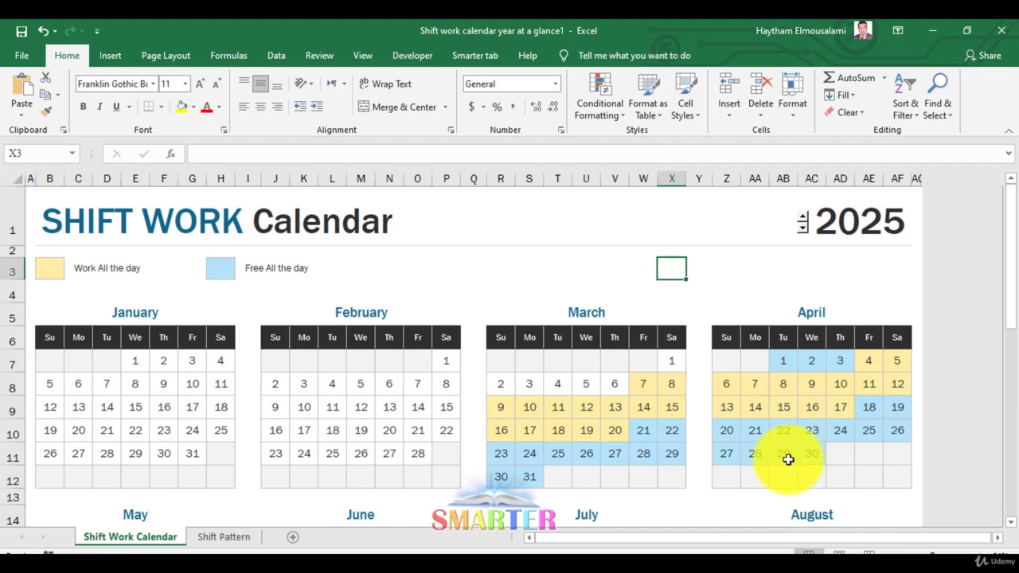
pyautogui.click(641, 387)
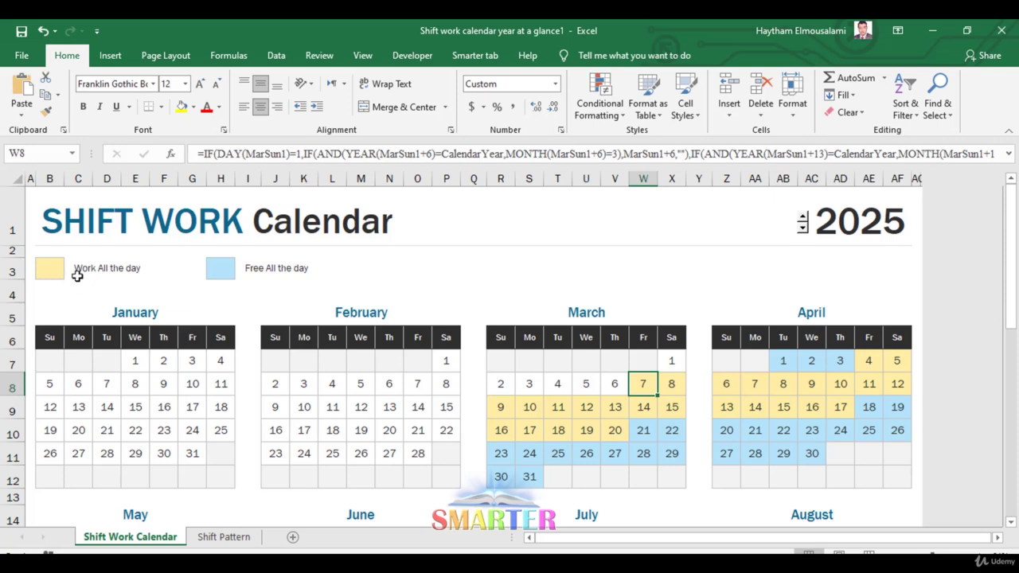
pyautogui.click(670, 451)
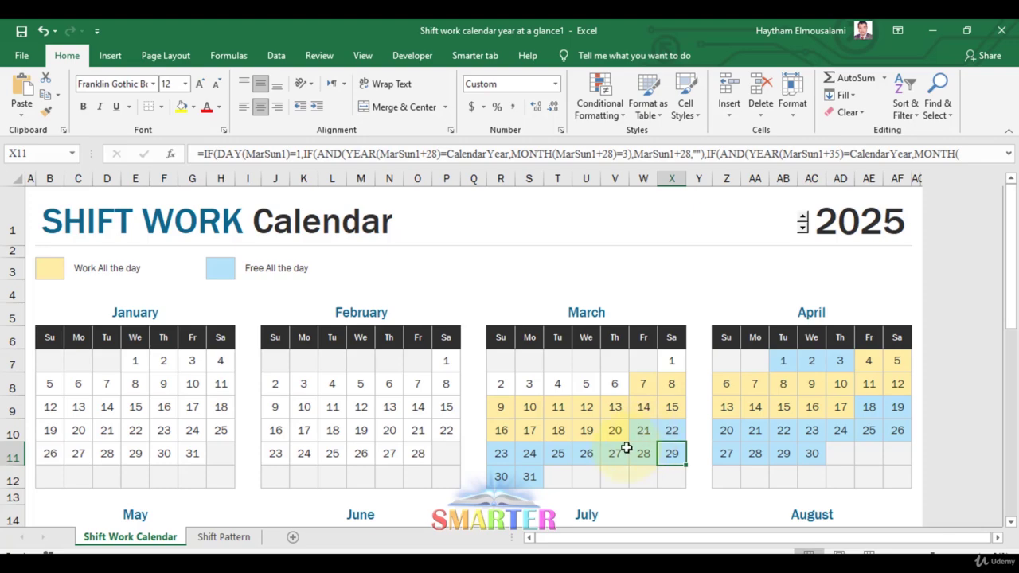
pyautogui.scroll(-1, 844, 400)
pyautogui.scroll(-3, 842, 401)
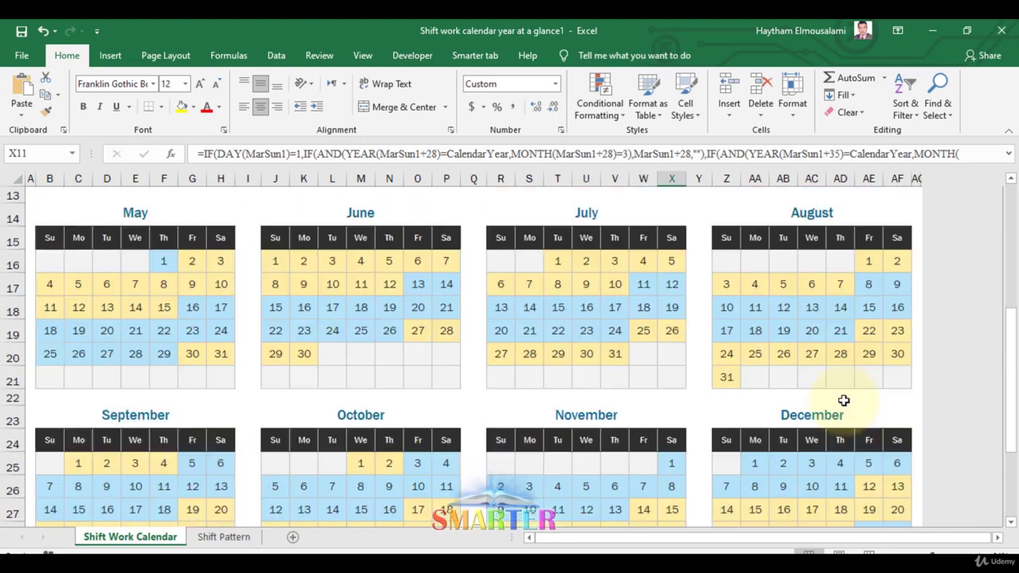
pyautogui.scroll(-3, 842, 401)
pyautogui.scroll(3, 829, 397)
pyautogui.scroll(2, 829, 397)
pyautogui.scroll(2, 830, 397)
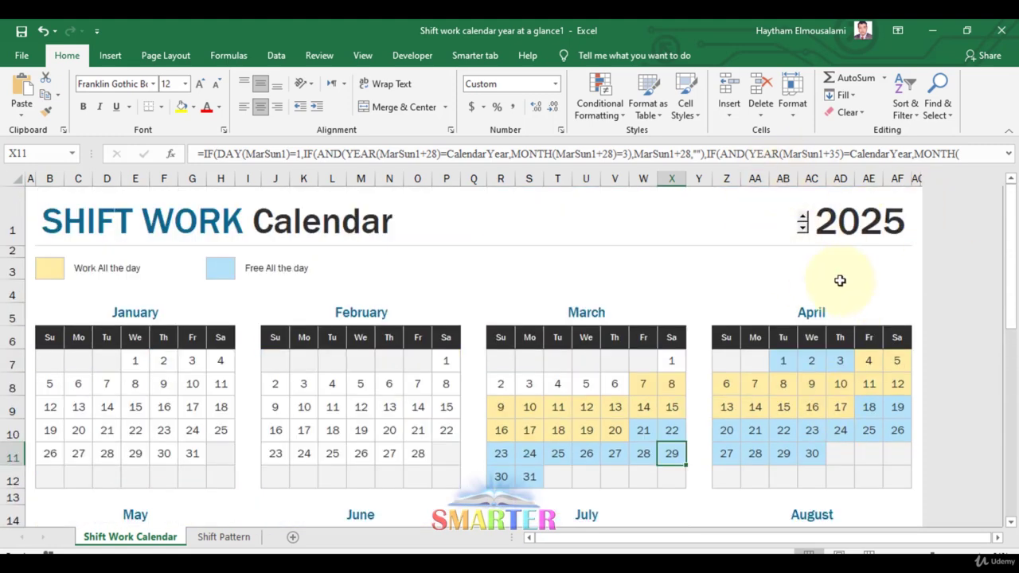
# Step the calendar year up to 2030, then back down to 2015
pyautogui.click(803, 217)
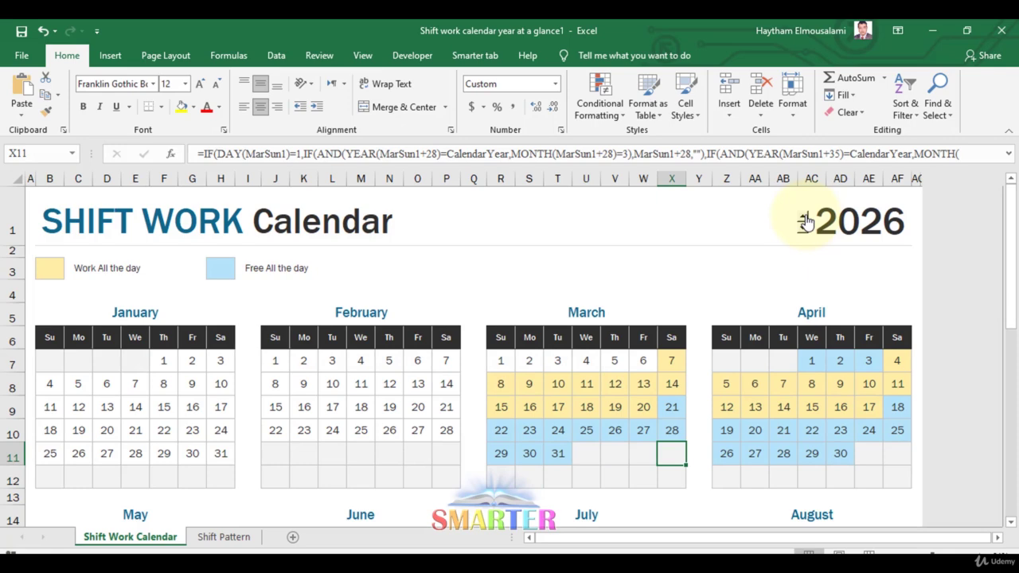
pyautogui.click(804, 218)
pyautogui.click(804, 218)
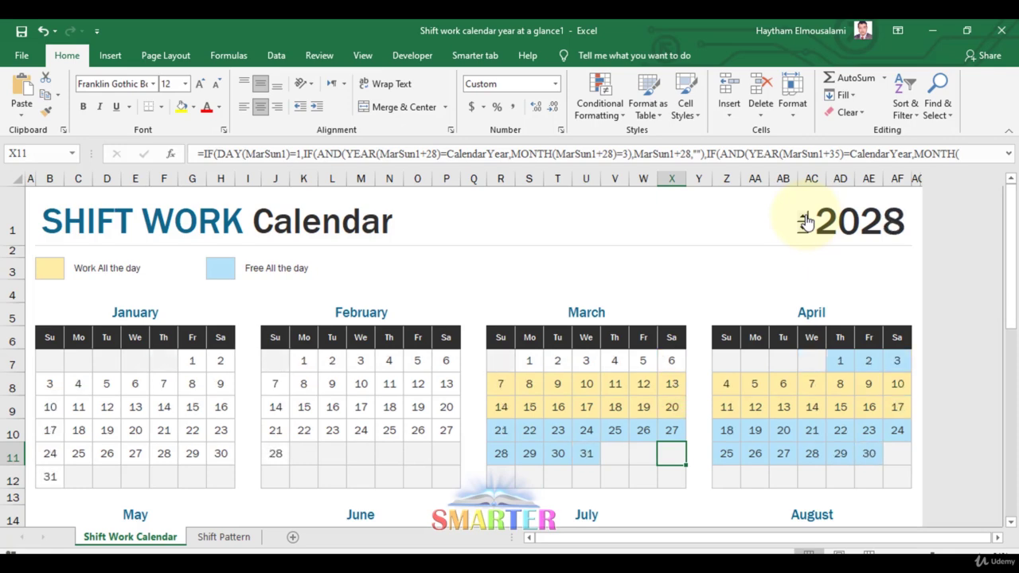
pyautogui.click(804, 218)
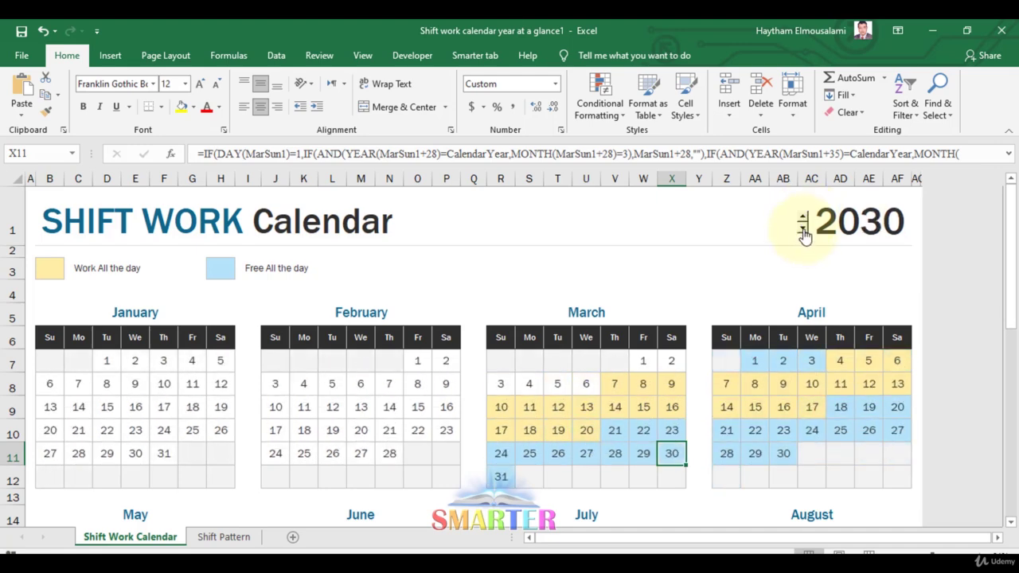
pyautogui.click(804, 234)
pyautogui.click(804, 233)
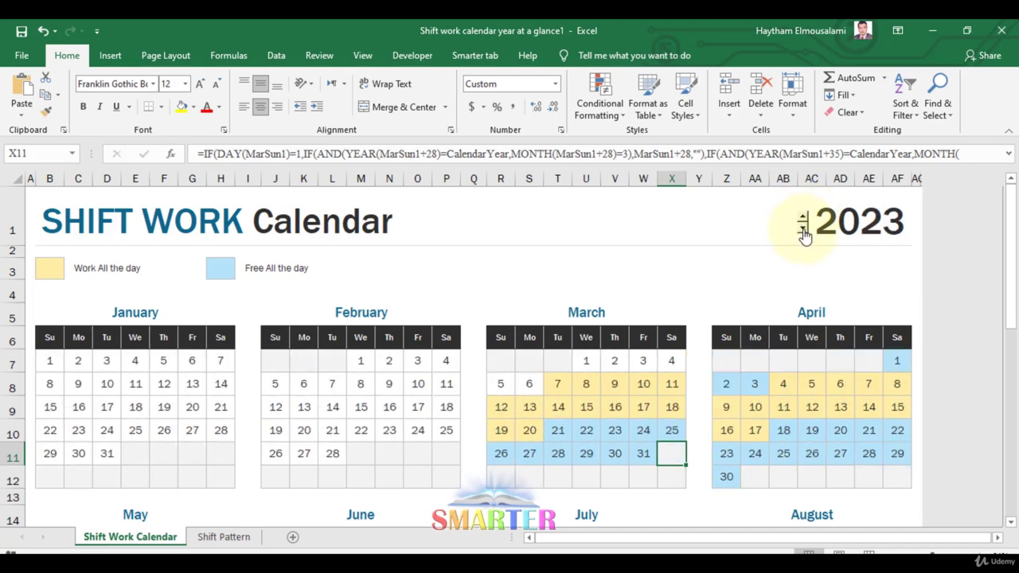
pyautogui.click(804, 233)
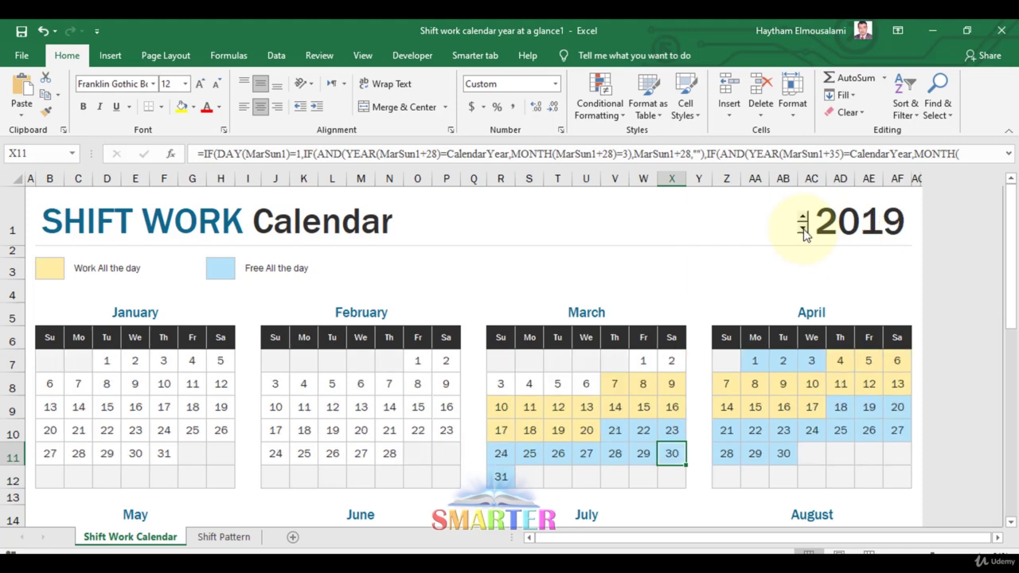
pyautogui.click(804, 233)
pyautogui.click(804, 233)
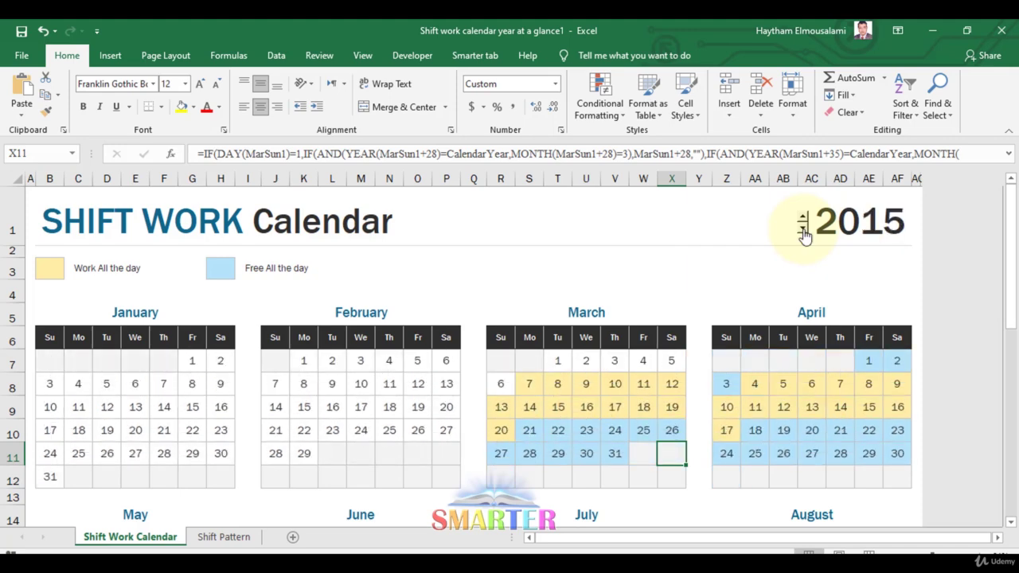
# Raise the year to 2016, then browse the Jobs and Shifts sheet's Day, Night and Mid shifts
pyautogui.click(802, 221)
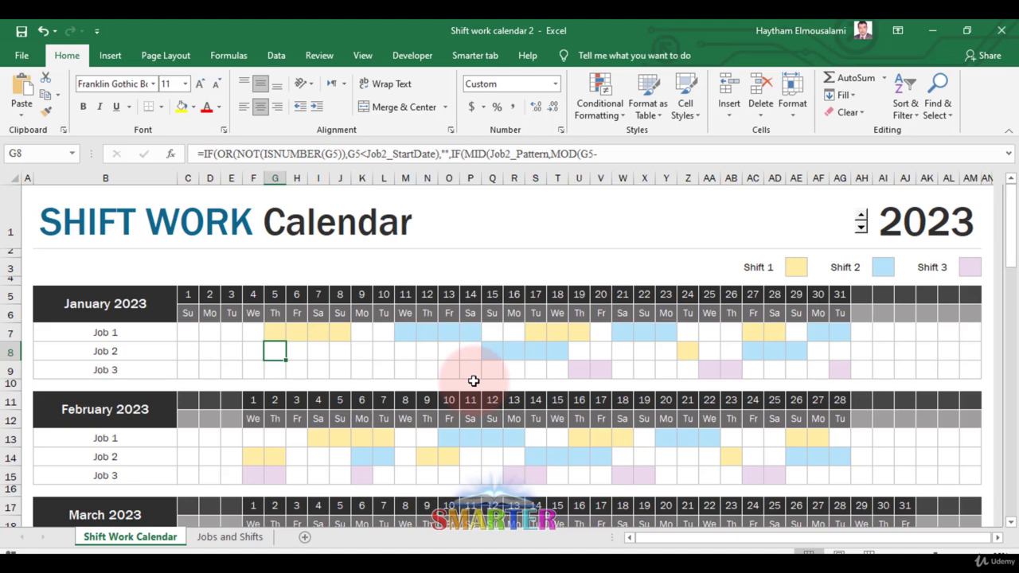
pyautogui.click(245, 543)
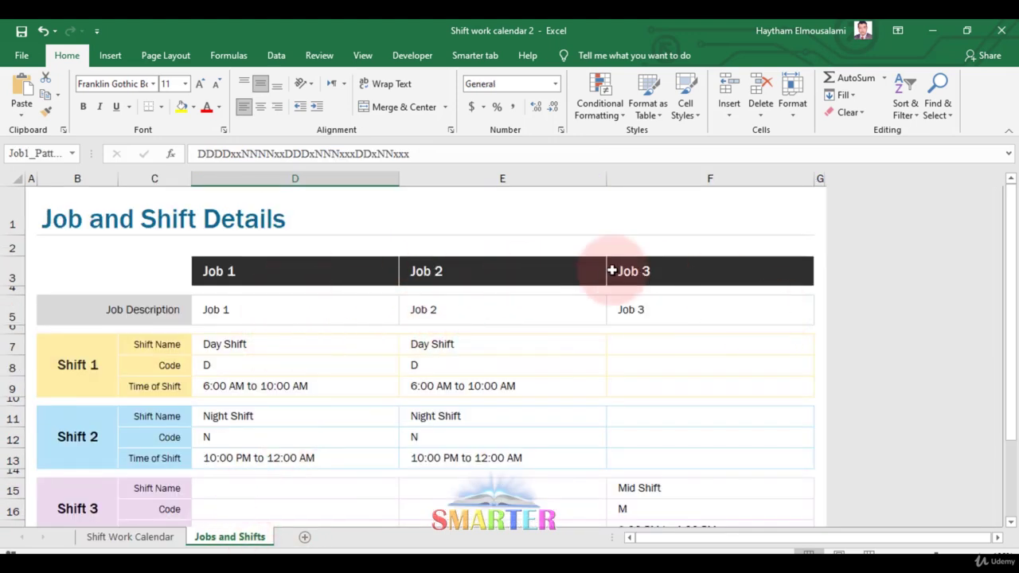
pyautogui.scroll(-1, 484, 327)
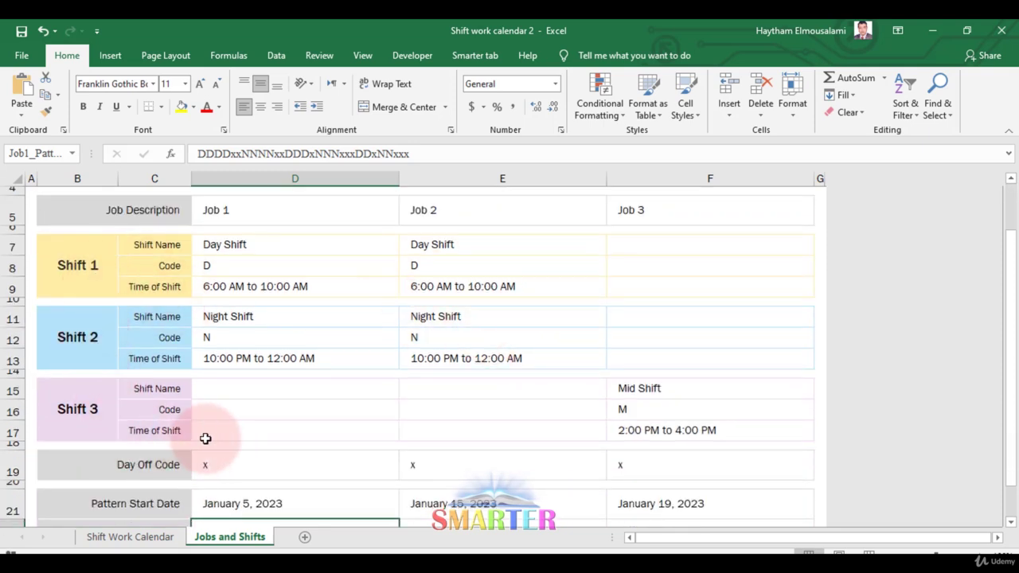
pyautogui.scroll(1, 379, 417)
pyautogui.scroll(1, 379, 418)
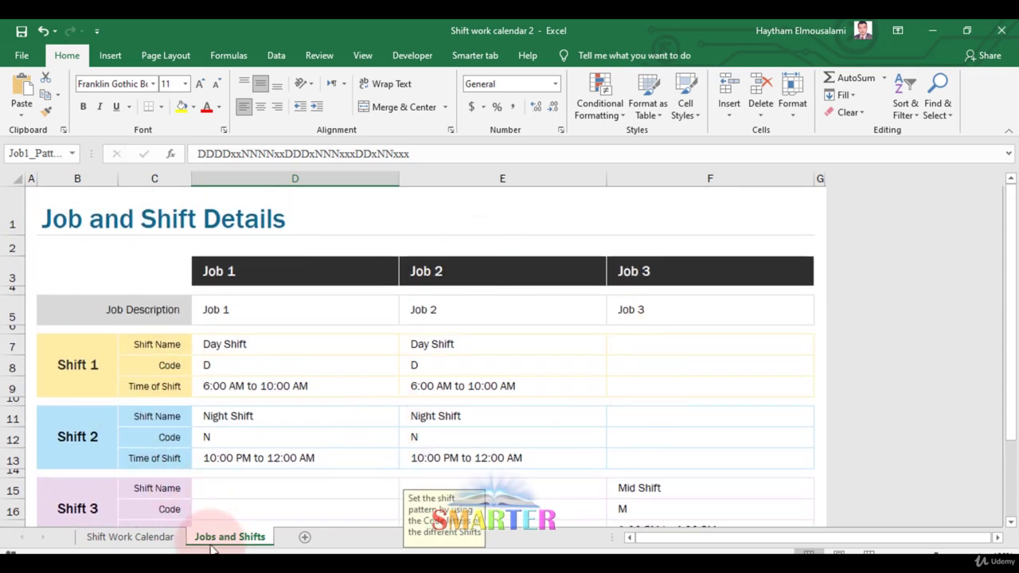
pyautogui.scroll(-1, 321, 406)
pyautogui.scroll(1, 321, 406)
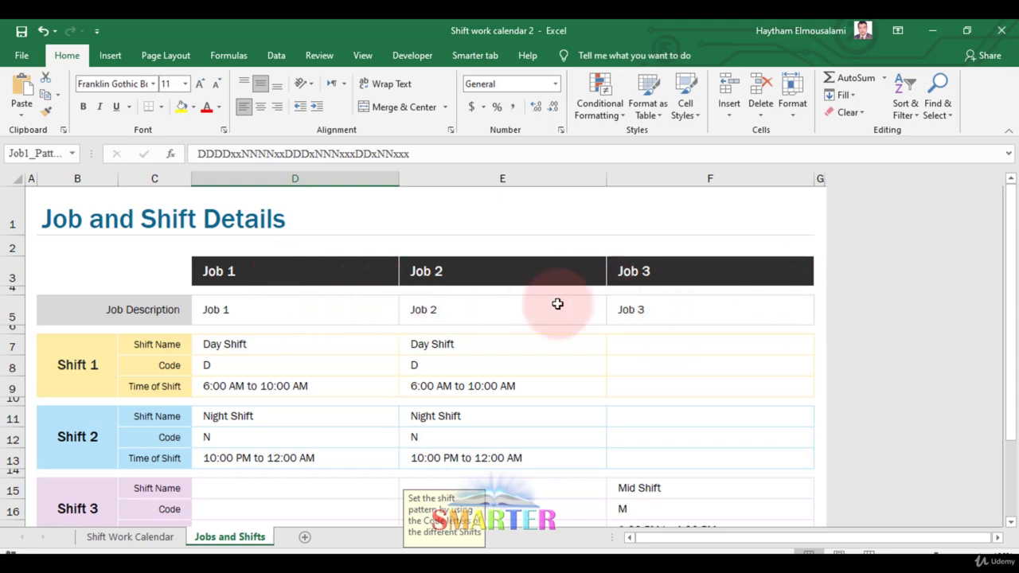
# Scroll through the Job and Shift Details to review the Jobs 1 and 2 shift times
pyautogui.scroll(-3, 203, 473)
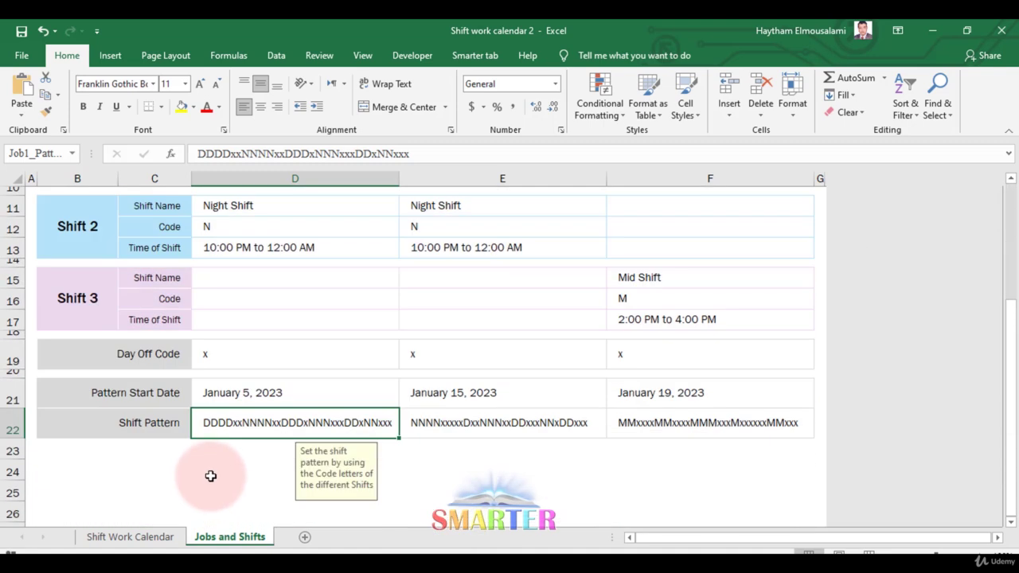
pyautogui.scroll(2, 276, 403)
pyautogui.scroll(1, 296, 359)
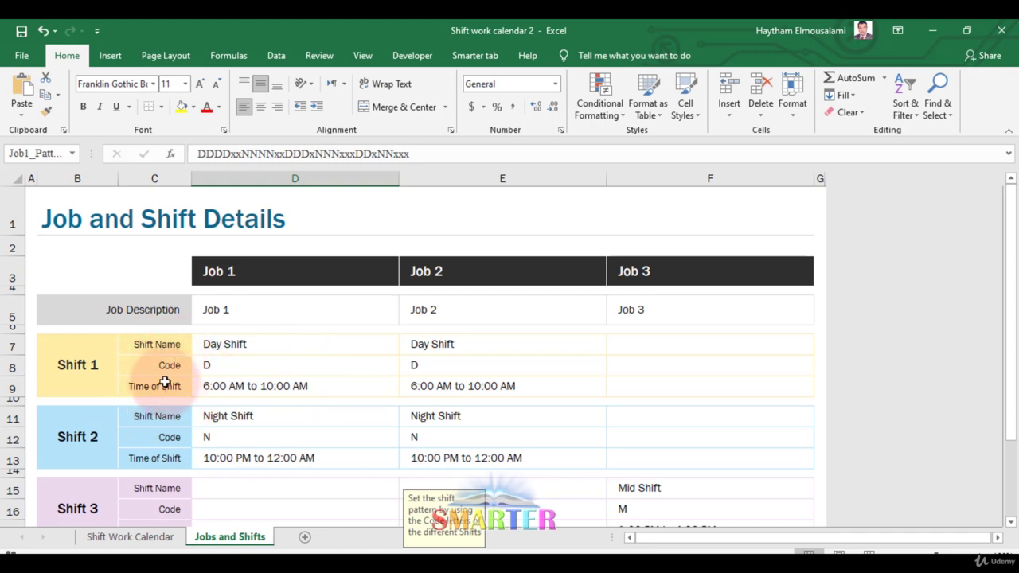
pyautogui.scroll(-2, 256, 386)
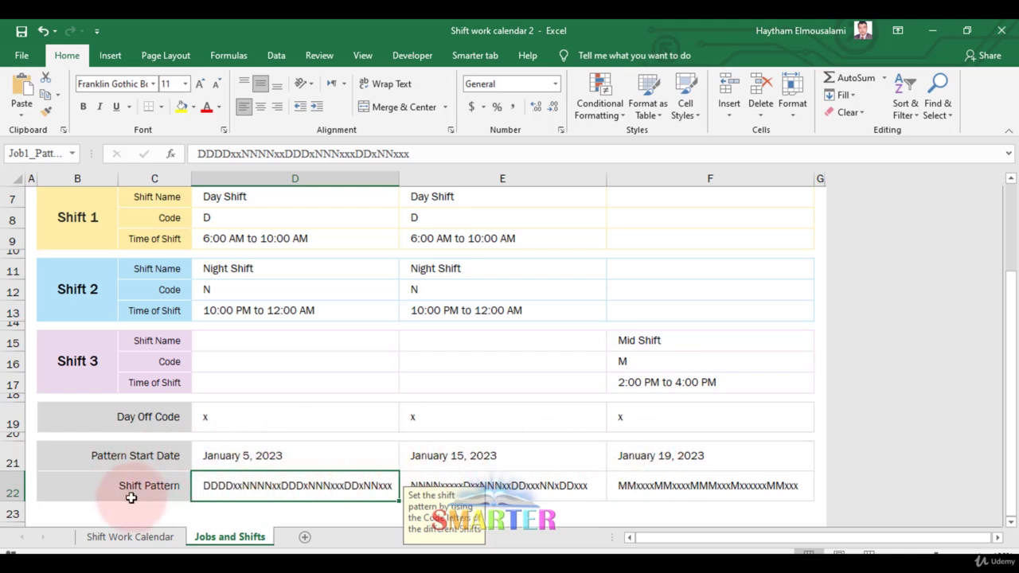
pyautogui.scroll(2, 263, 477)
pyautogui.scroll(-5, 227, 430)
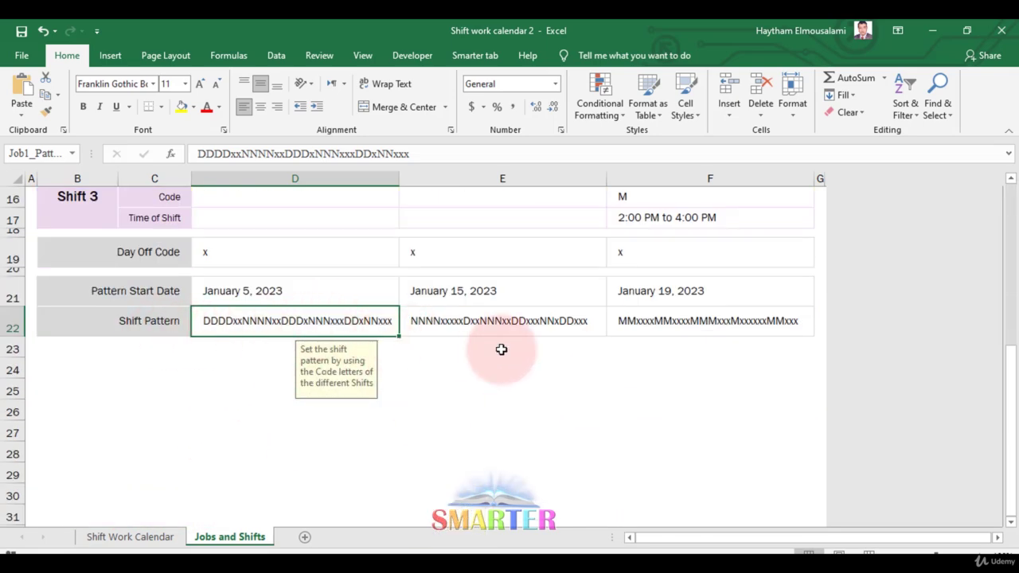
pyautogui.scroll(2, 541, 348)
pyautogui.scroll(2, 541, 348)
pyautogui.scroll(1, 382, 340)
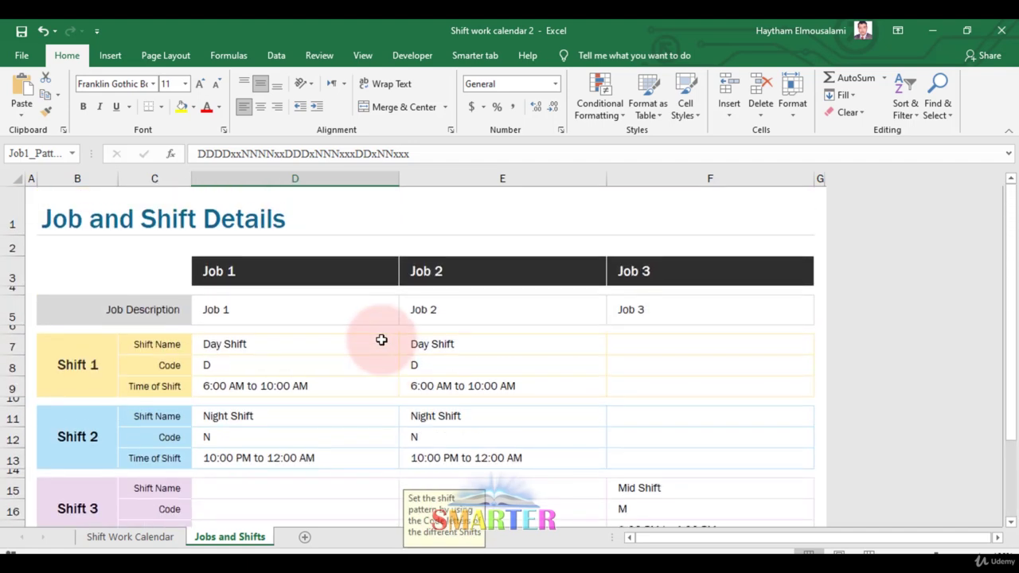
pyautogui.scroll(-1, 381, 340)
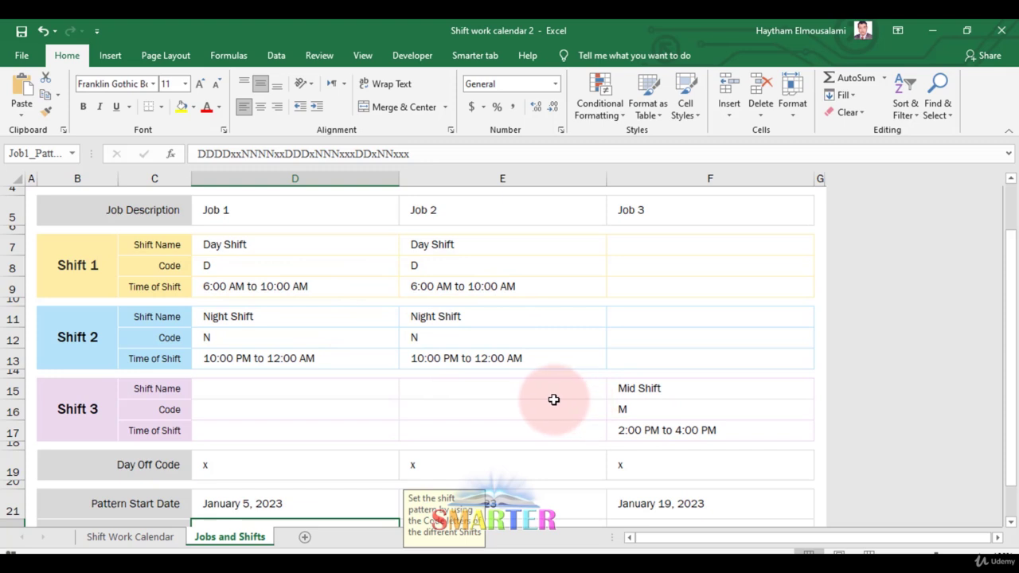
pyautogui.scroll(1, 554, 399)
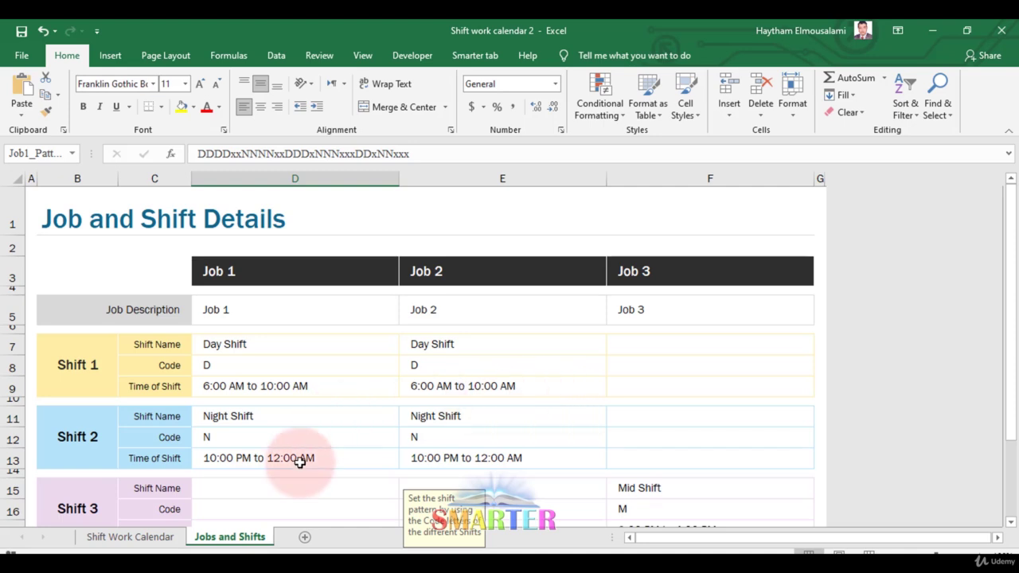
# Back on the Shift Work Calendar, set the year to 2025 and select Job 1's January days
pyautogui.click(149, 538)
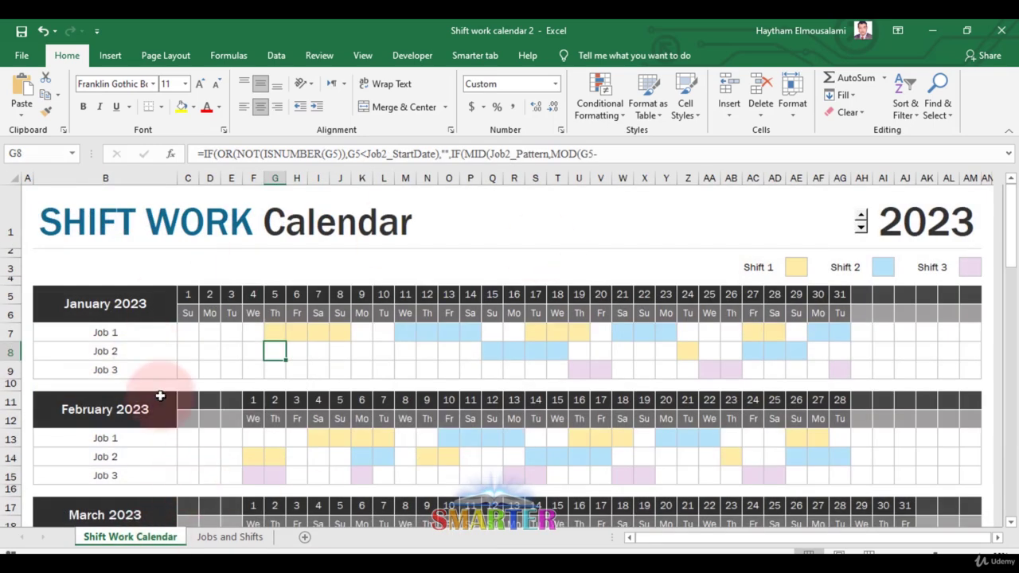
pyautogui.click(861, 216)
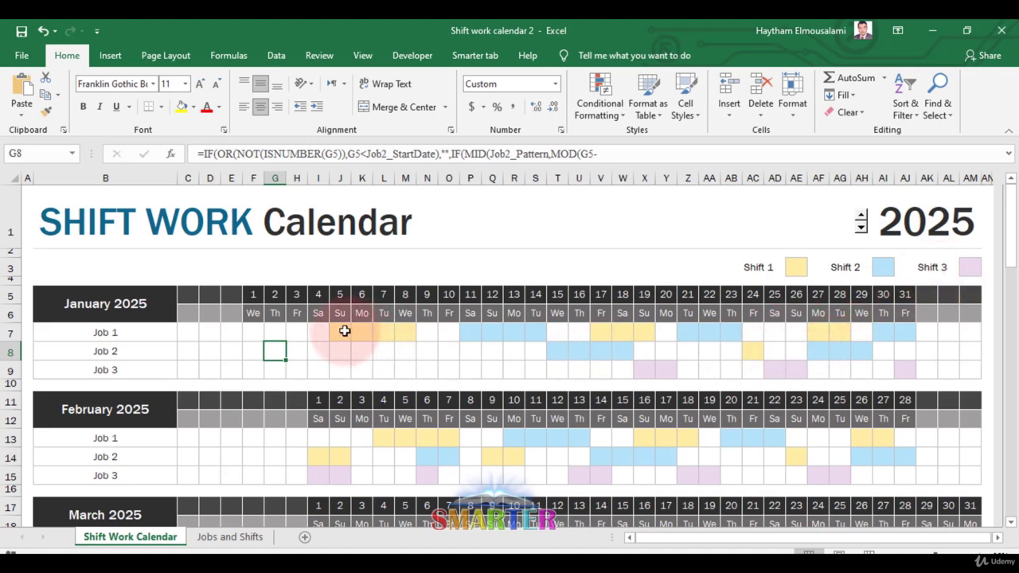
pyautogui.moveTo(343, 332); pyautogui.dragTo(557, 334)
pyautogui.click(430, 333)
pyautogui.click(558, 334)
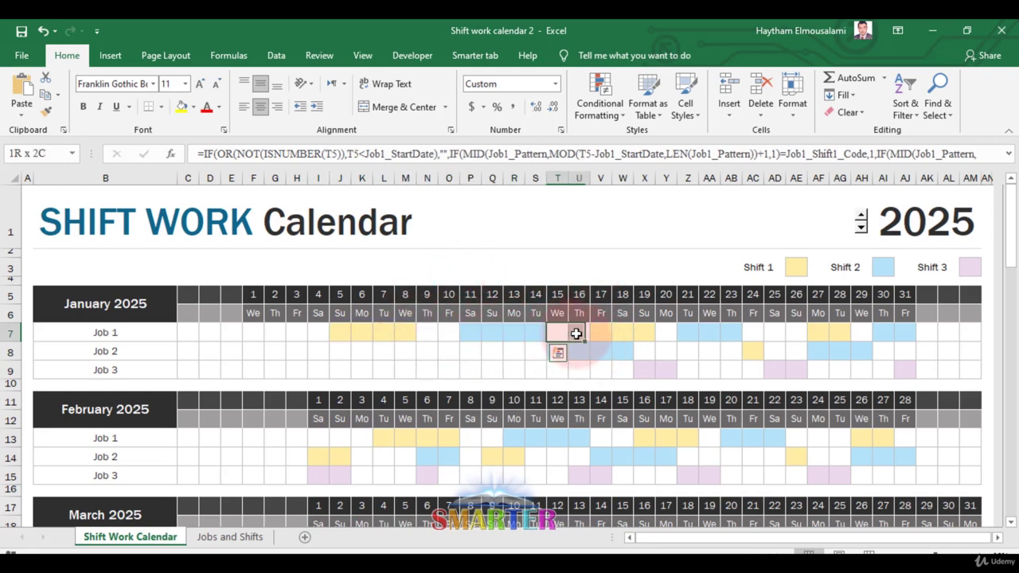
pyautogui.moveTo(568, 341); pyautogui.dragTo(645, 335)
pyautogui.click(602, 333)
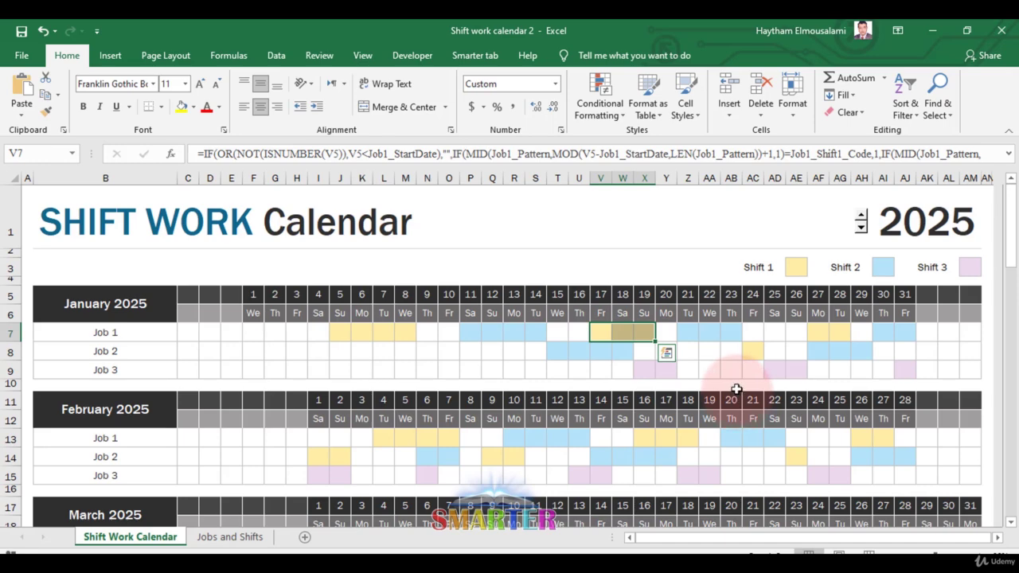
# Scroll down the calendar to the July–September 2025 rows showing Jobs 1–3 shift colours
pyautogui.scroll(-1, 736, 390)
pyautogui.scroll(-1, 736, 389)
pyautogui.scroll(-2, 736, 390)
pyautogui.scroll(-2, 736, 389)
pyautogui.scroll(-2, 737, 389)
pyautogui.scroll(-1, 736, 389)
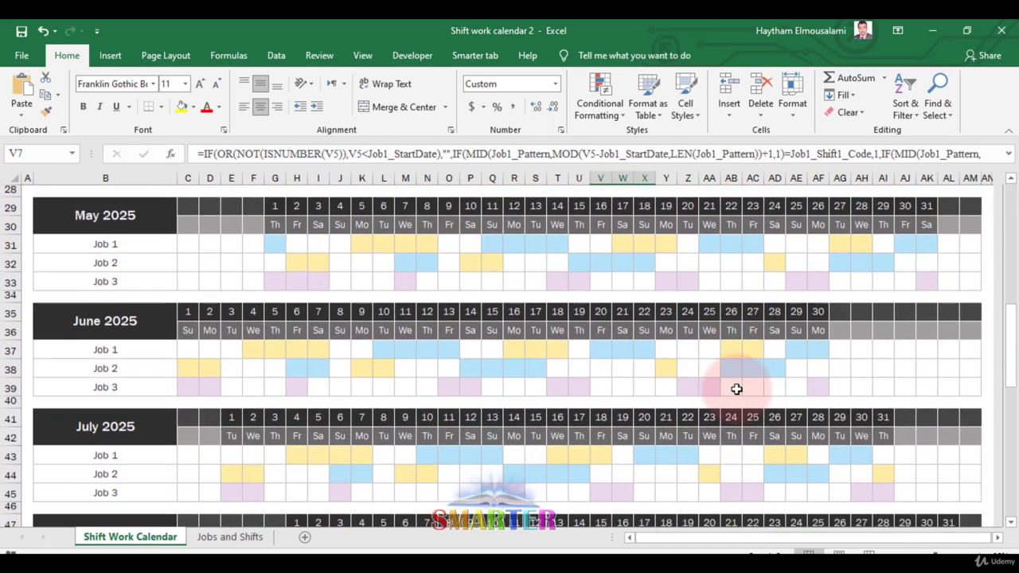
pyautogui.scroll(-1, 736, 389)
pyautogui.scroll(-2, 736, 389)
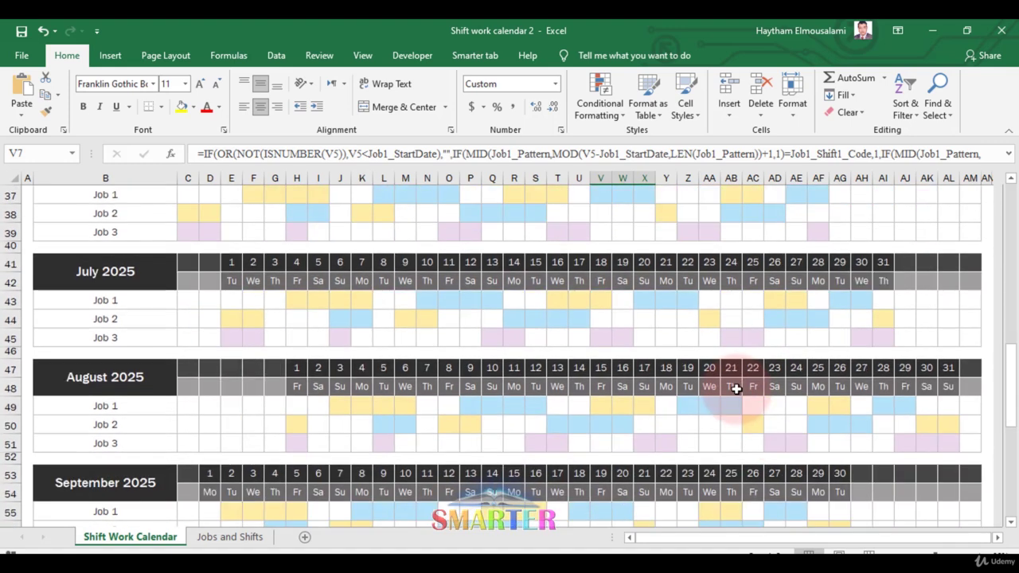